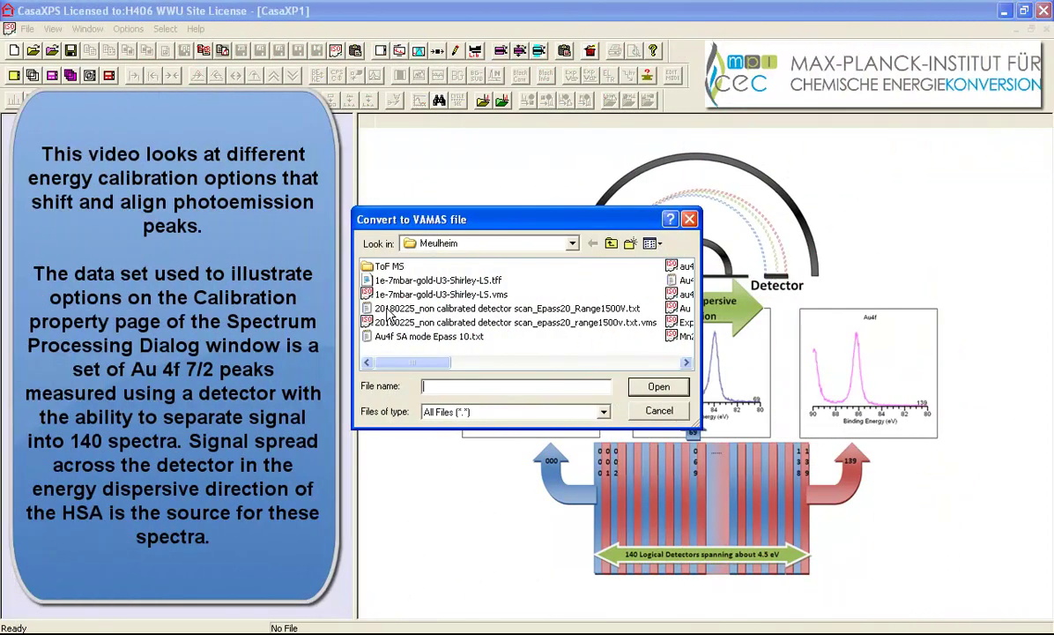
Select the non-calibrated Range1500V text file and open it with Notepad
{"action": "left_click", "coordinate": [387, 314]}
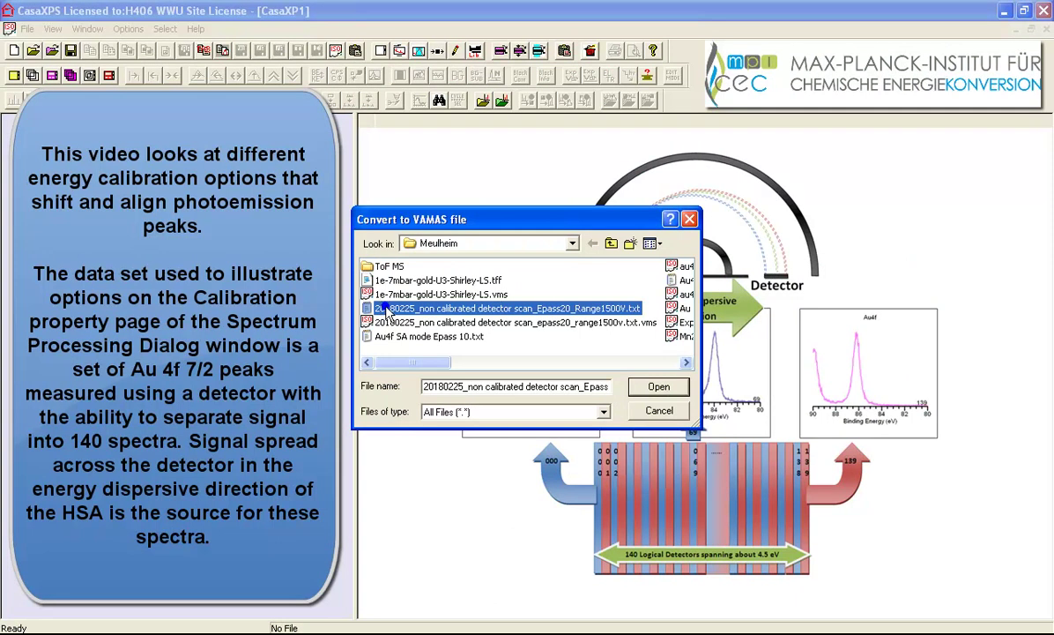
{"action": "right_click", "coordinate": [389, 312]}
{"action": "mouse_move", "coordinate": [451, 380]}
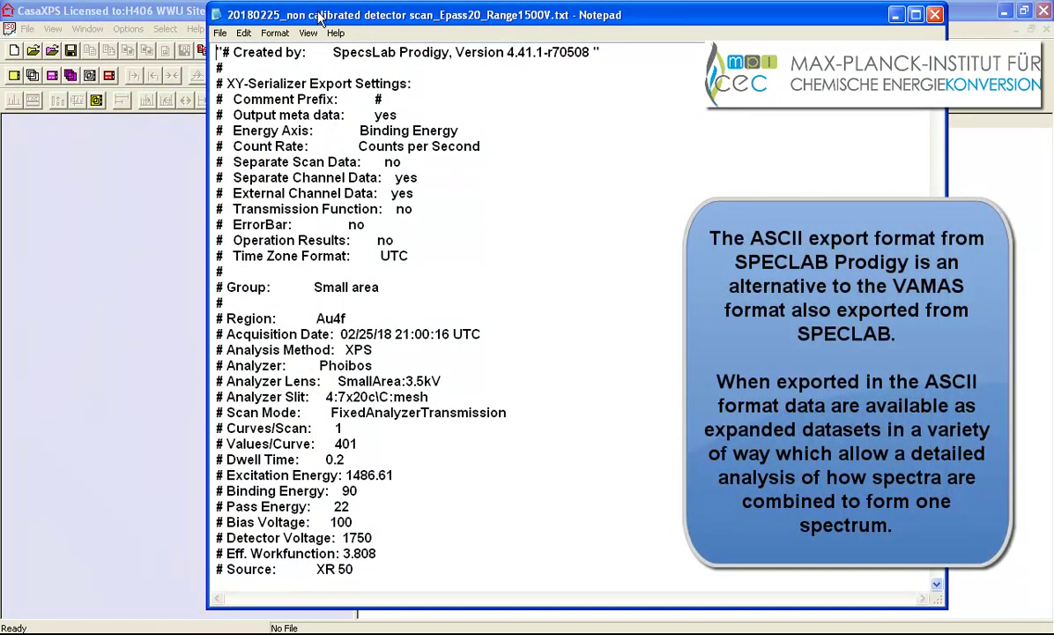
Review the Prodigy ASCII export's header settings and data in Notepad, then close it
{"action": "left_click_drag", "start_coordinate": [302, 15], "coordinate": [300, 22]}
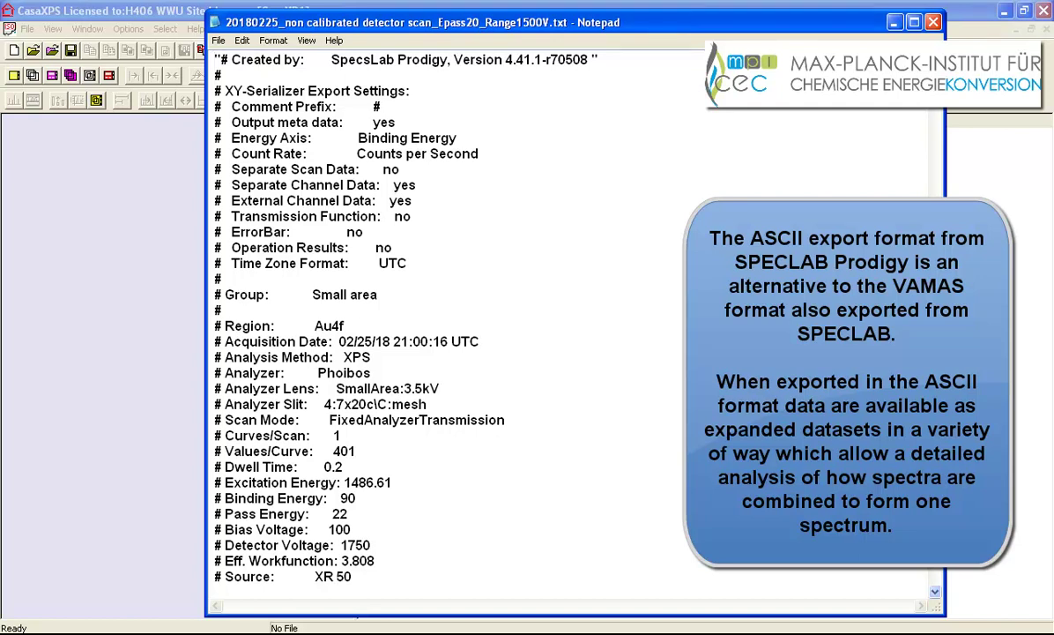
{"action": "mouse_move", "coordinate": [934, 60]}
{"action": "left_mouse_down"}
{"action": "mouse_move", "coordinate": [934, 459]}
{"action": "mouse_move", "coordinate": [934, 60]}
{"action": "left_mouse_up"}
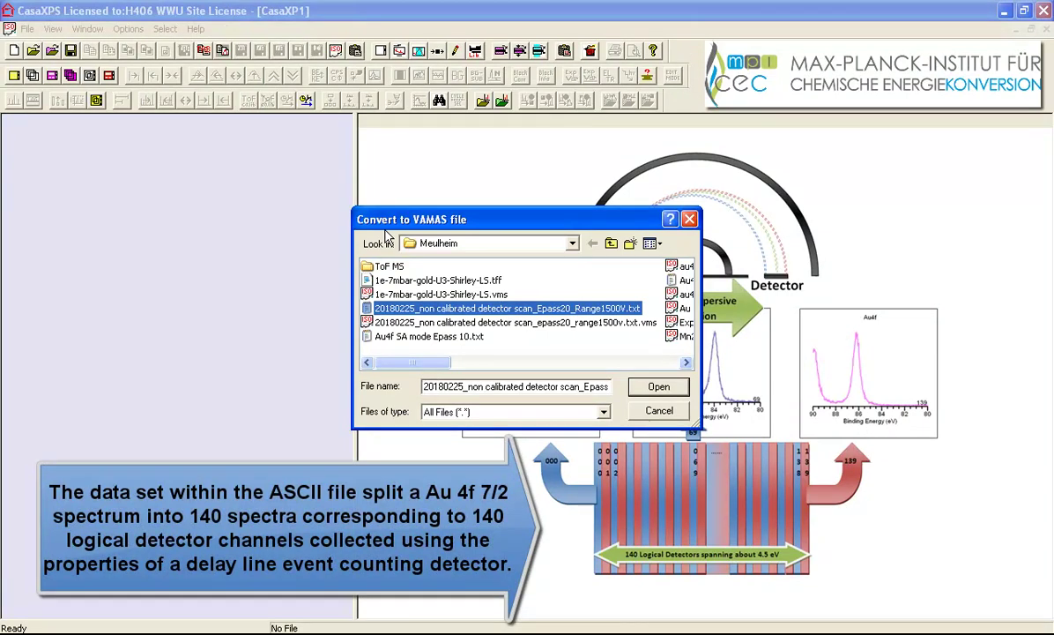
Convert the Range1500V text file to VAMAS and load its per-channel Au4f blocks
{"action": "double_click", "coordinate": [372, 308]}
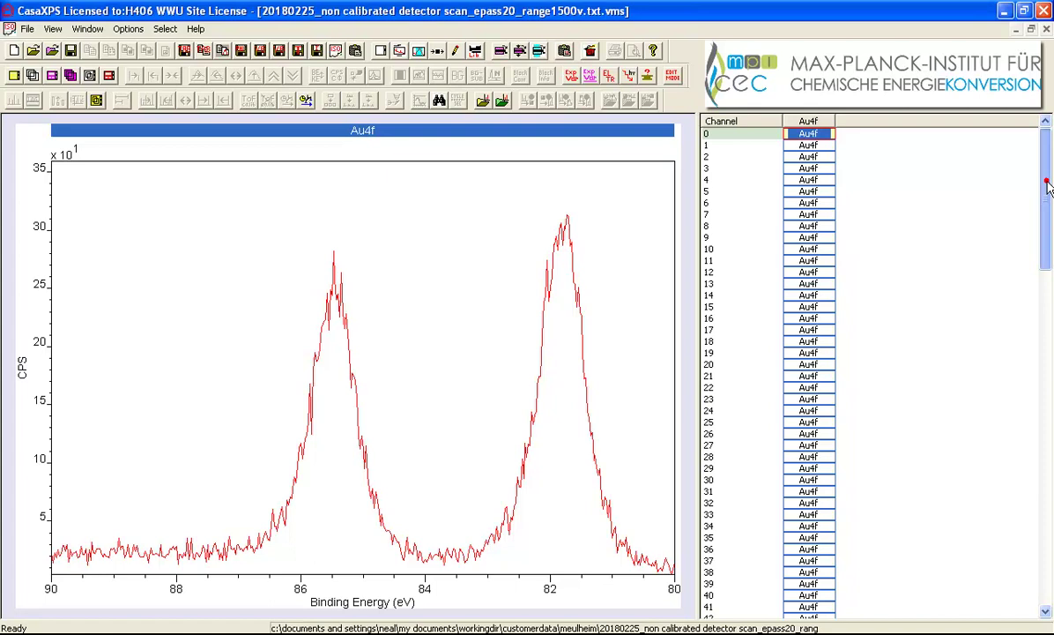
Select the whole Au4f column and overlay every detector-channel spectrum in one plot
{"action": "left_click_drag", "start_coordinate": [1047, 185], "coordinate": [1019, 174]}
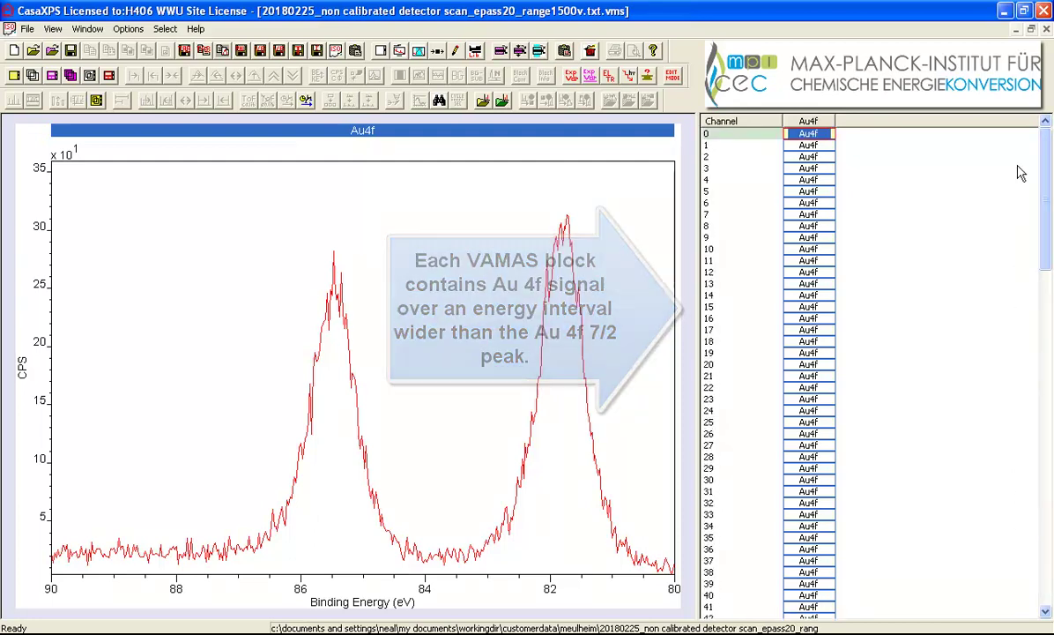
{"action": "left_click", "coordinate": [808, 121]}
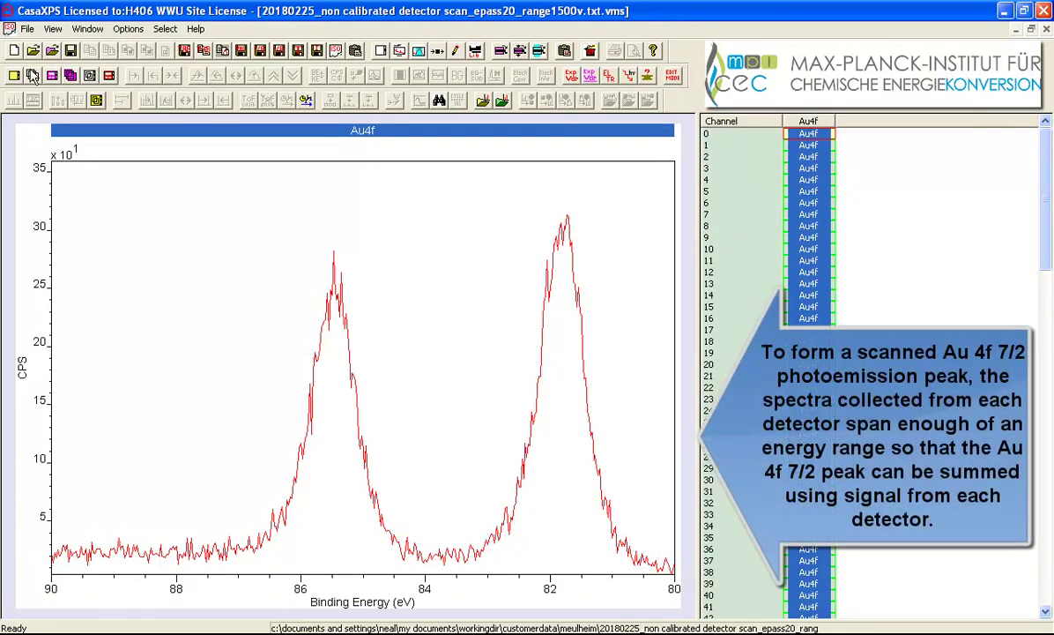
{"action": "left_click", "coordinate": [33, 75]}
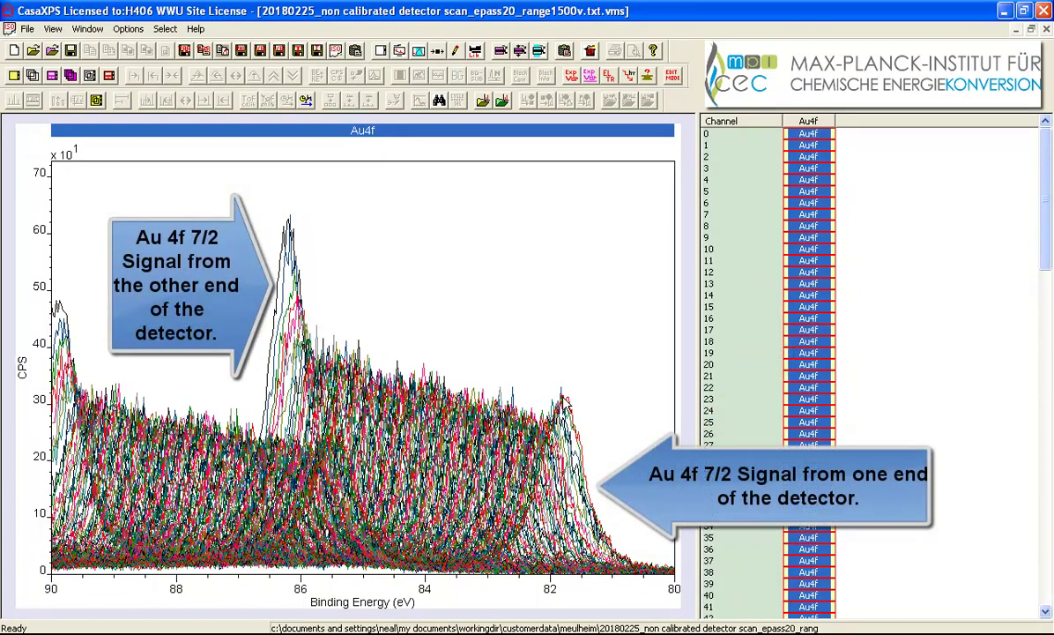
{"action": "left_click_drag", "start_coordinate": [562, 397], "coordinate": [289, 222]}
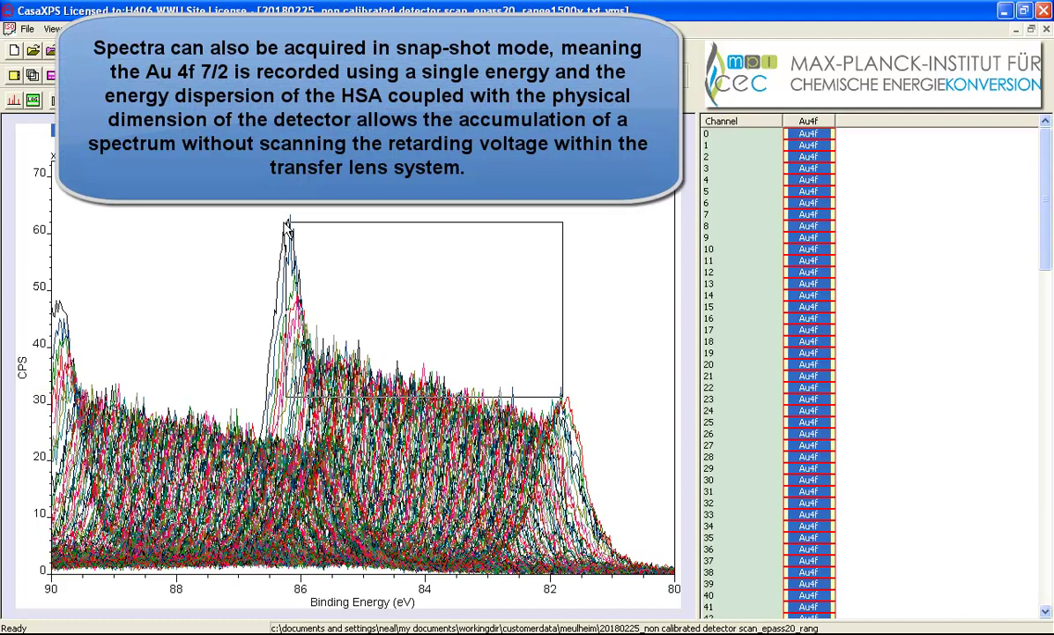
{"action": "left_click", "coordinate": [175, 208]}
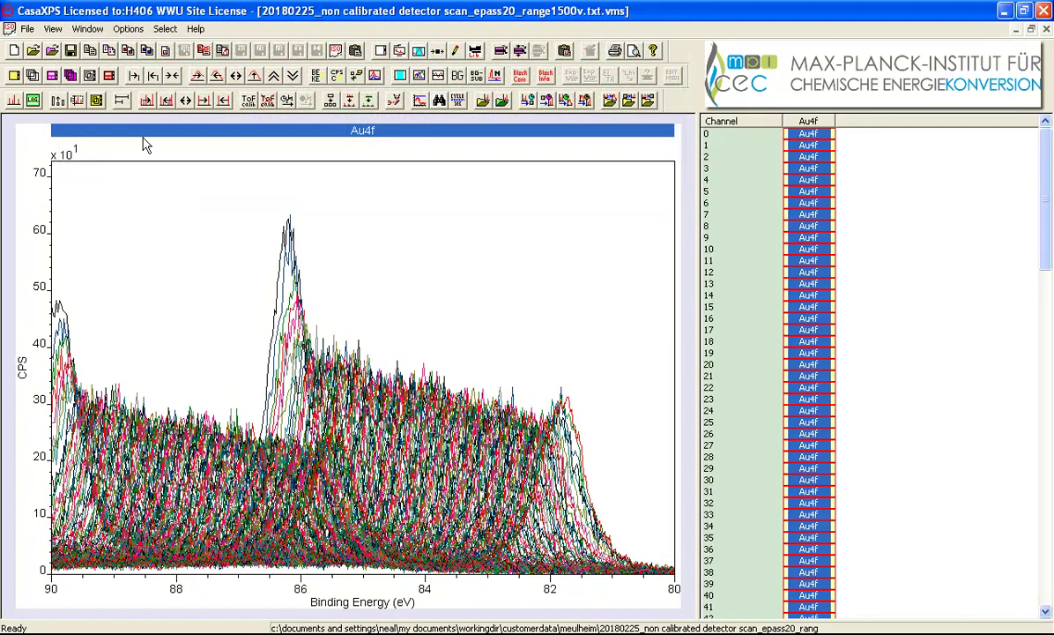
Switch to the CasaXP1 window showing the 140 logical detector channels diagram
{"action": "left_click", "coordinate": [87, 28]}
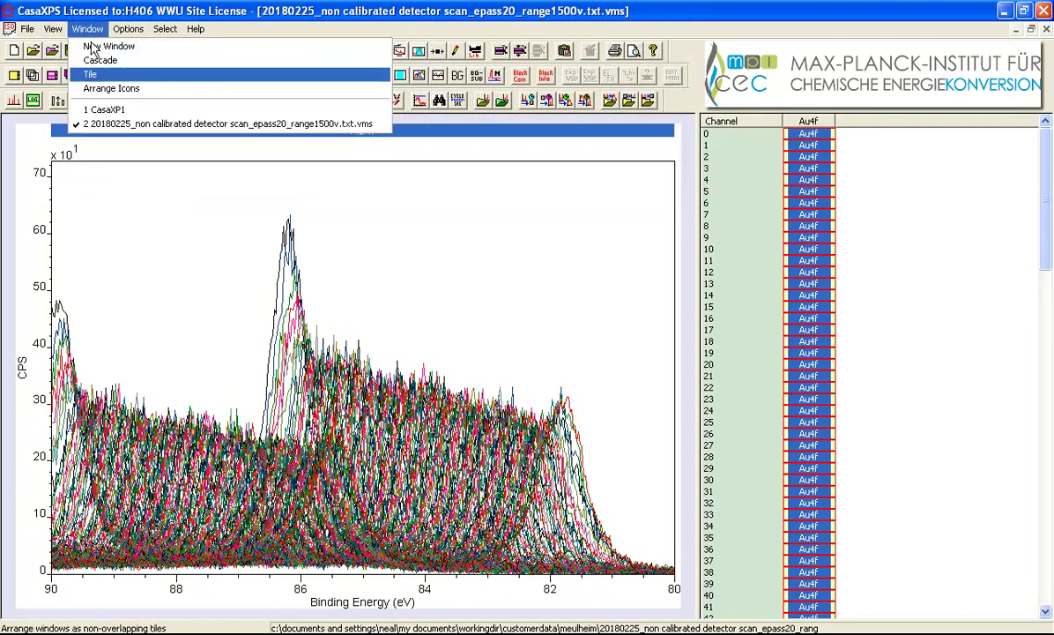
{"action": "left_click", "coordinate": [98, 109]}
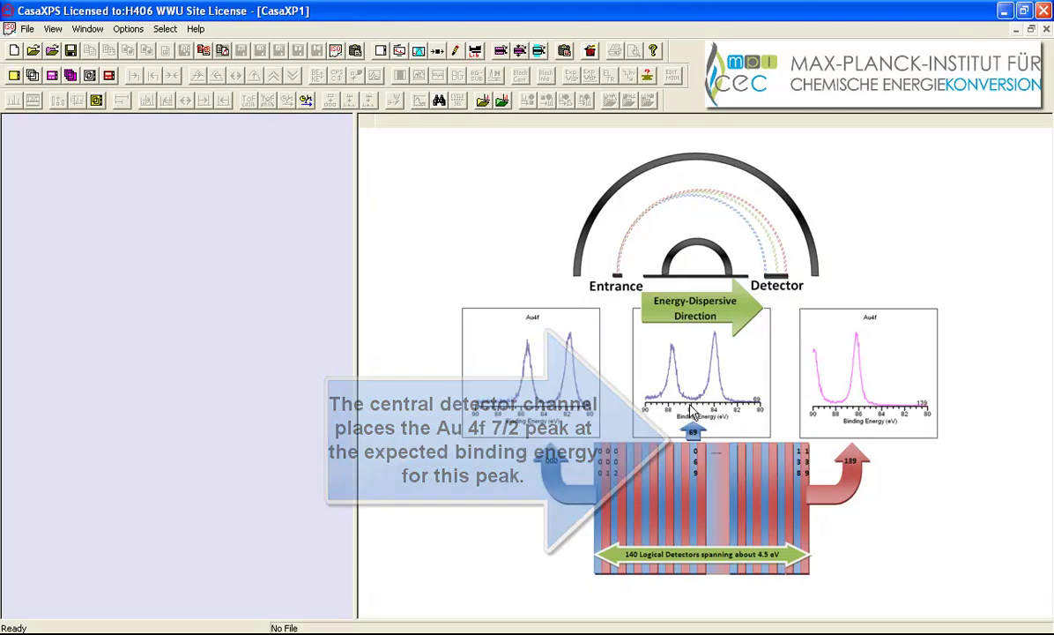
Return to the detector scan spectra window and place Spectrum Processing beside the plot
{"action": "left_click", "coordinate": [641, 407]}
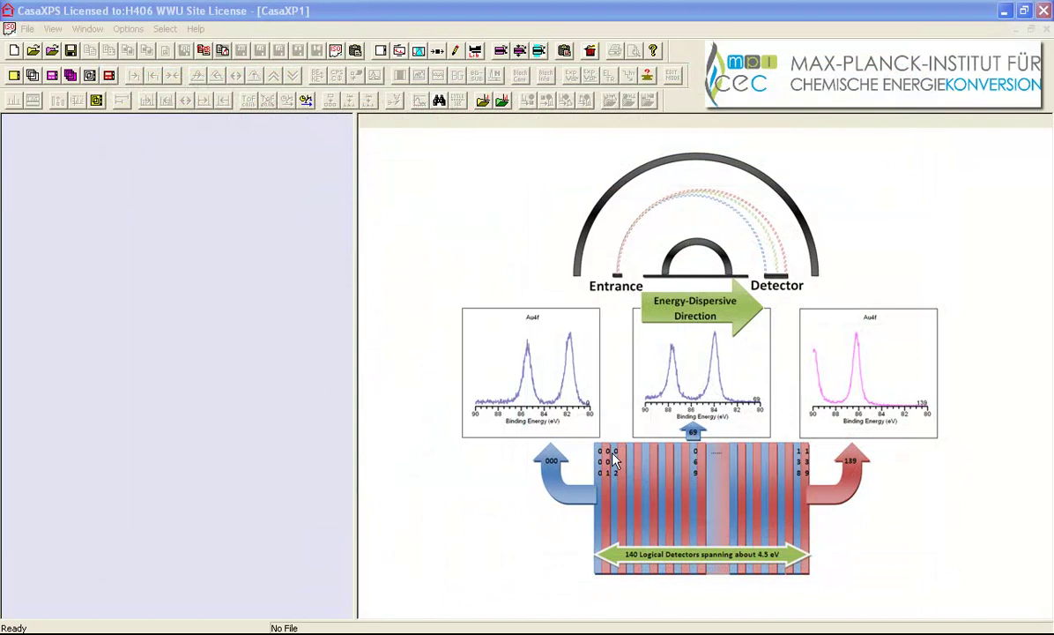
{"action": "left_click", "coordinate": [88, 29]}
{"action": "left_click", "coordinate": [117, 124]}
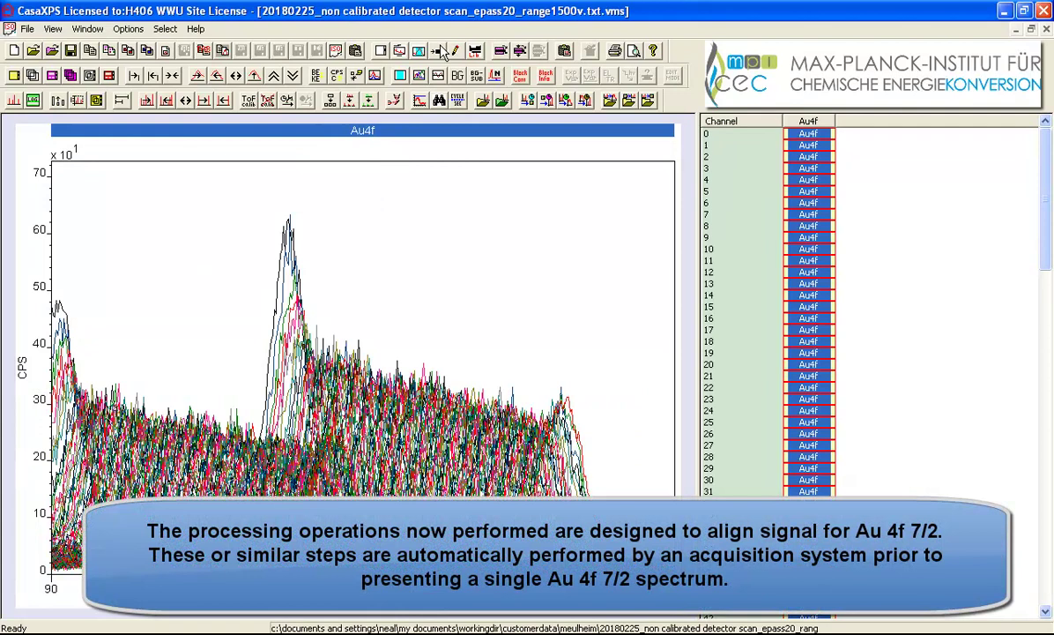
{"action": "left_click", "coordinate": [403, 50]}
{"action": "left_click_drag", "start_coordinate": [450, 117], "coordinate": [772, 150]}
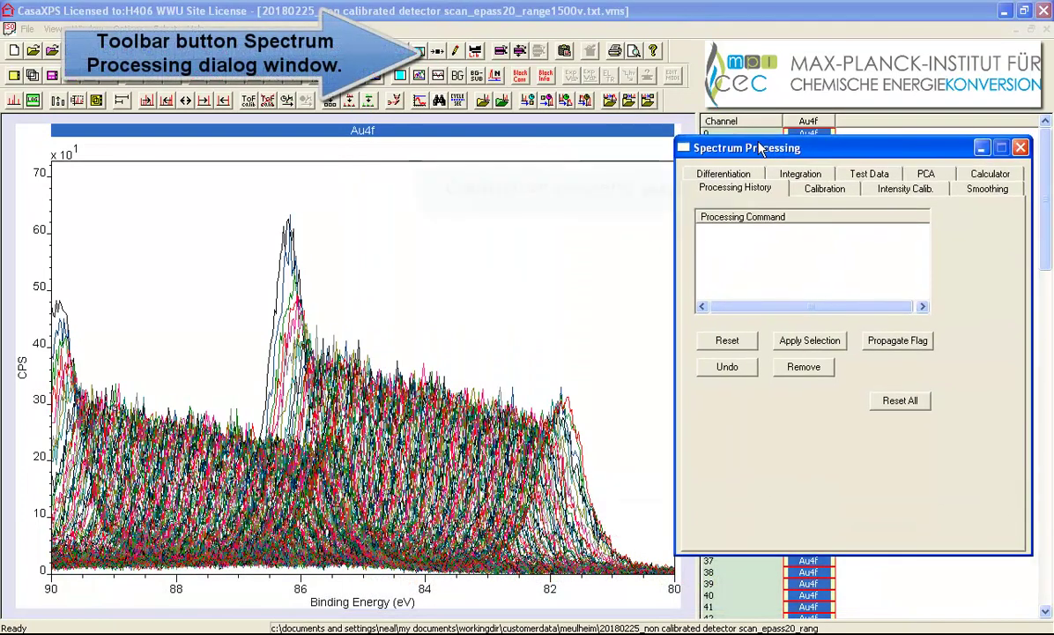
Calibrate the peak in the 86.3953–81.3214 eV interval to a true 84 eV
{"action": "left_click", "coordinate": [821, 190]}
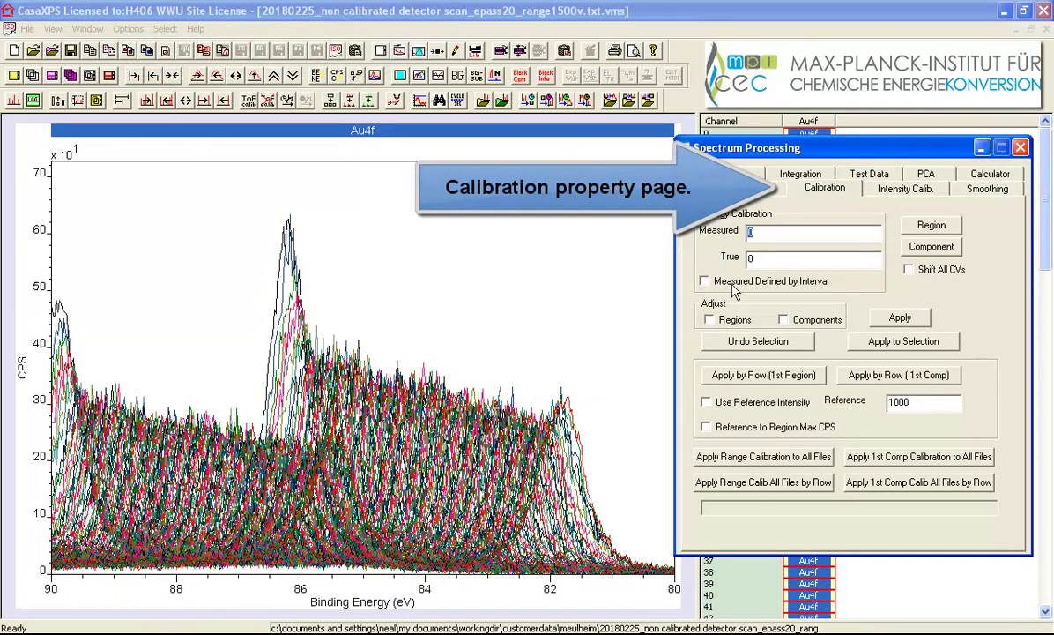
{"action": "left_click", "coordinate": [705, 281]}
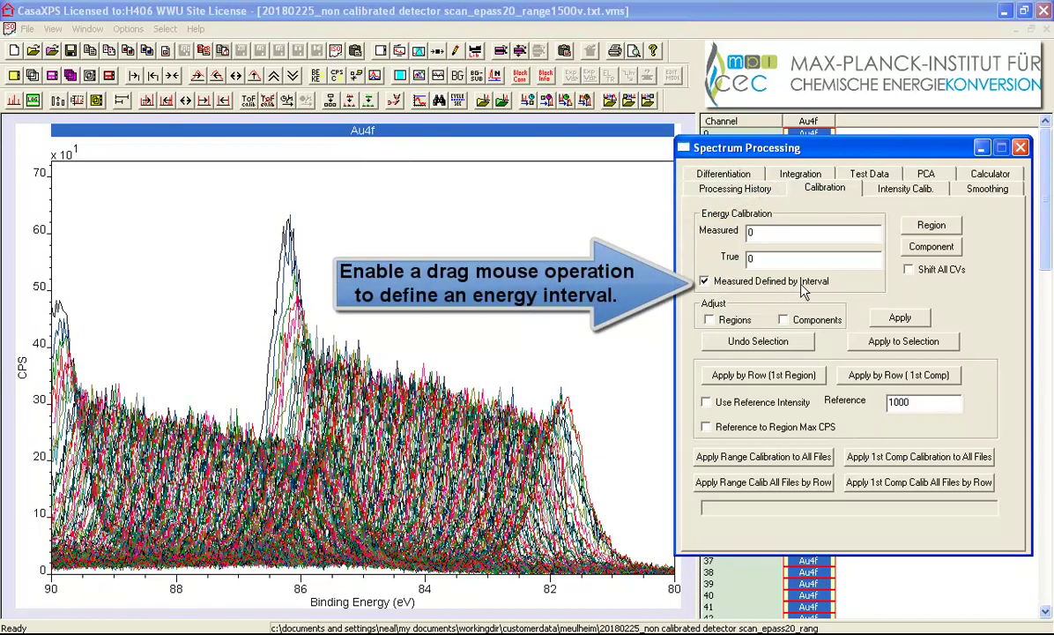
{"action": "double_click", "coordinate": [760, 257]}
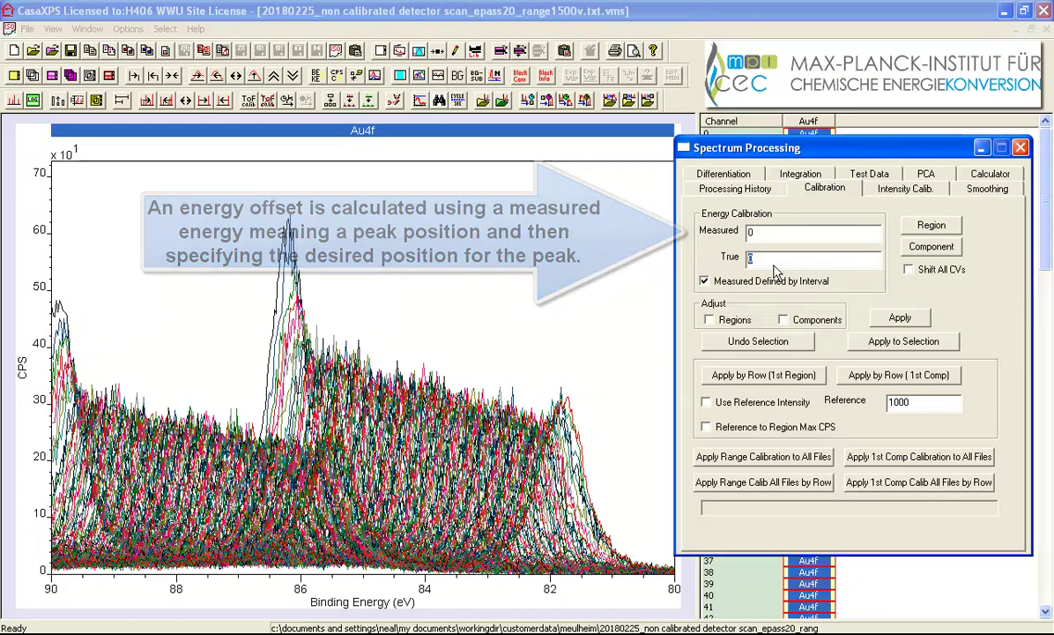
{"action": "left_click_drag", "start_coordinate": [277, 227], "coordinate": [596, 368]}
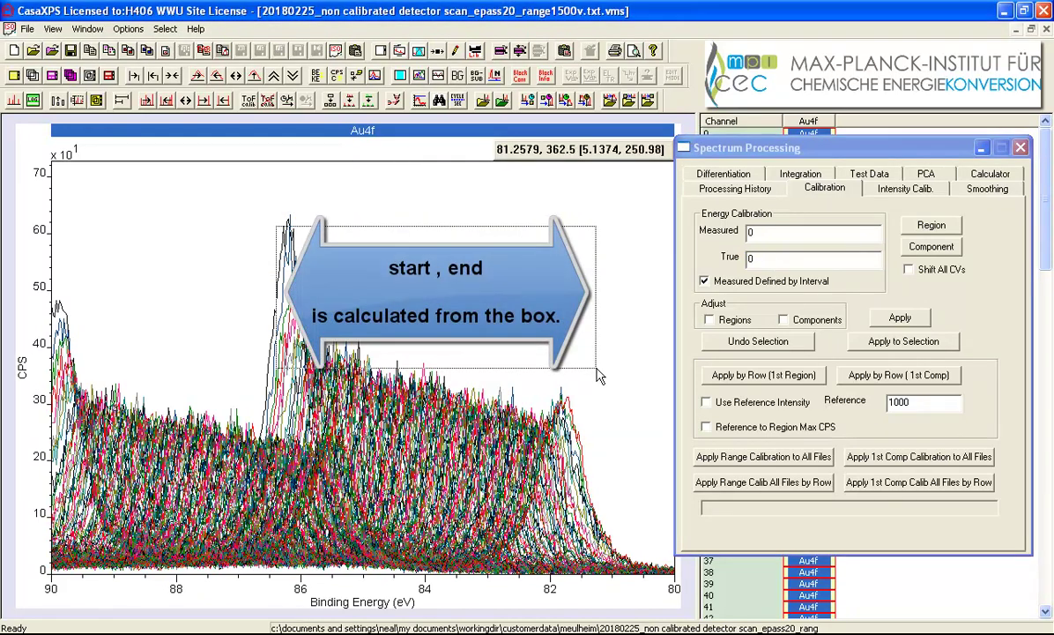
{"action": "left_click_drag", "start_coordinate": [596, 377], "coordinate": [593, 363]}
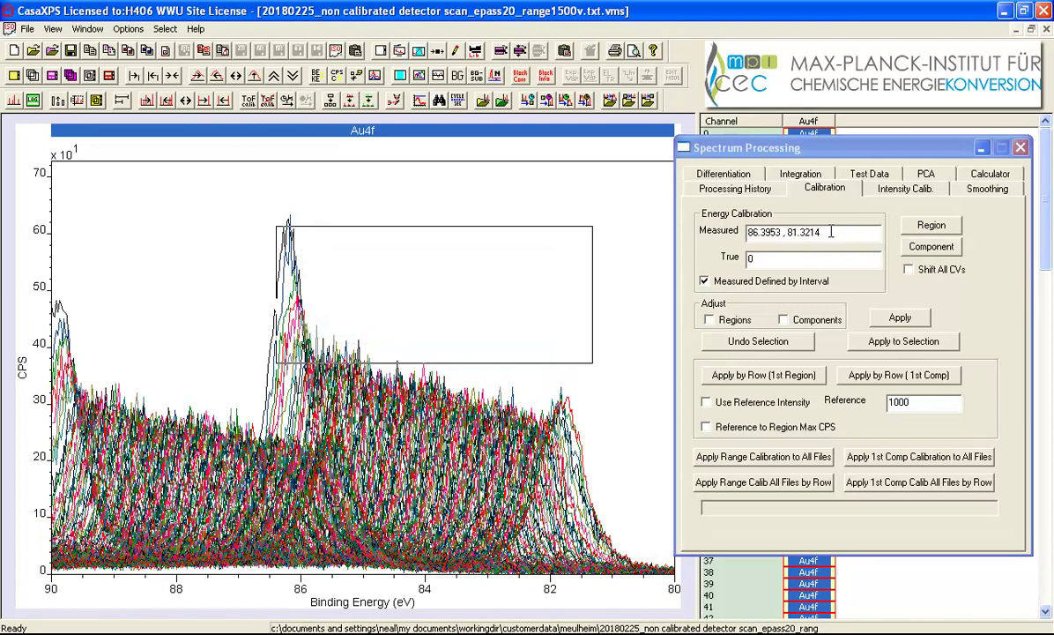
{"action": "left_click", "coordinate": [765, 230]}
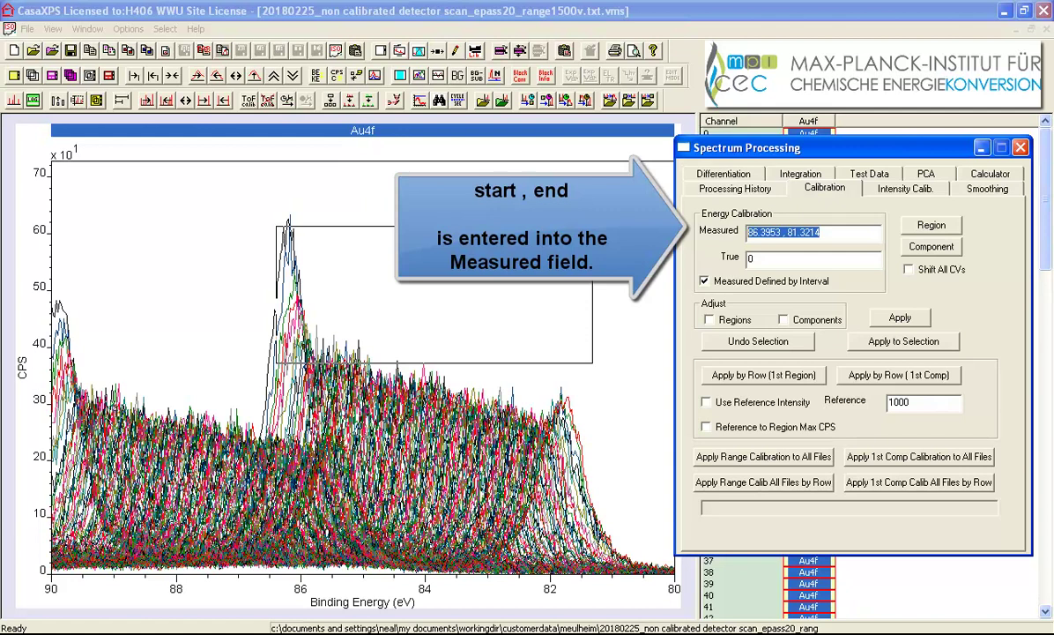
{"action": "left_click", "coordinate": [751, 256]}
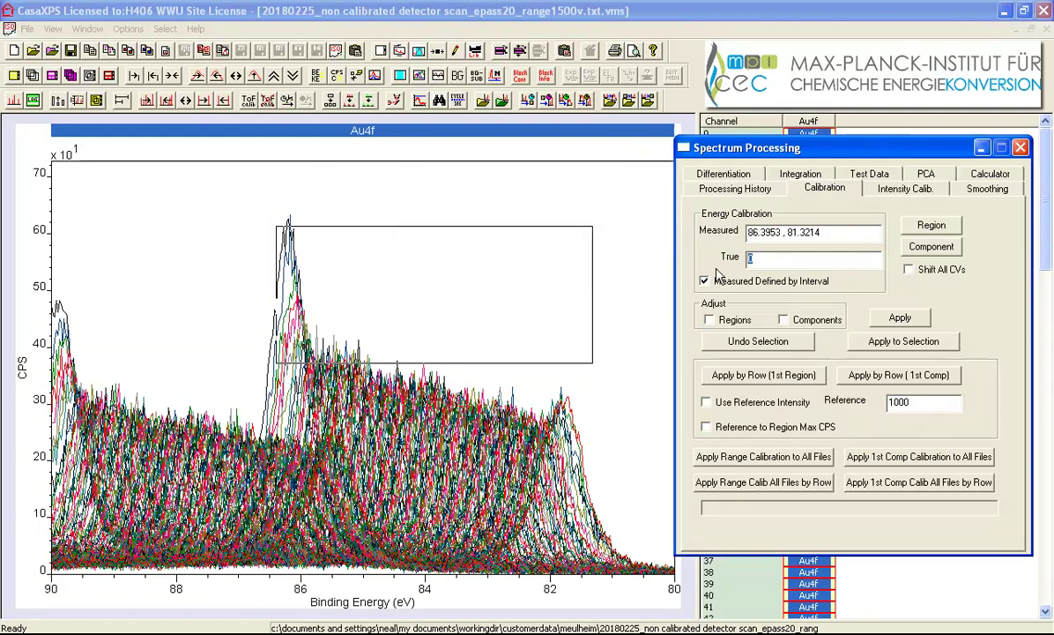
{"action": "type", "text": "84"}
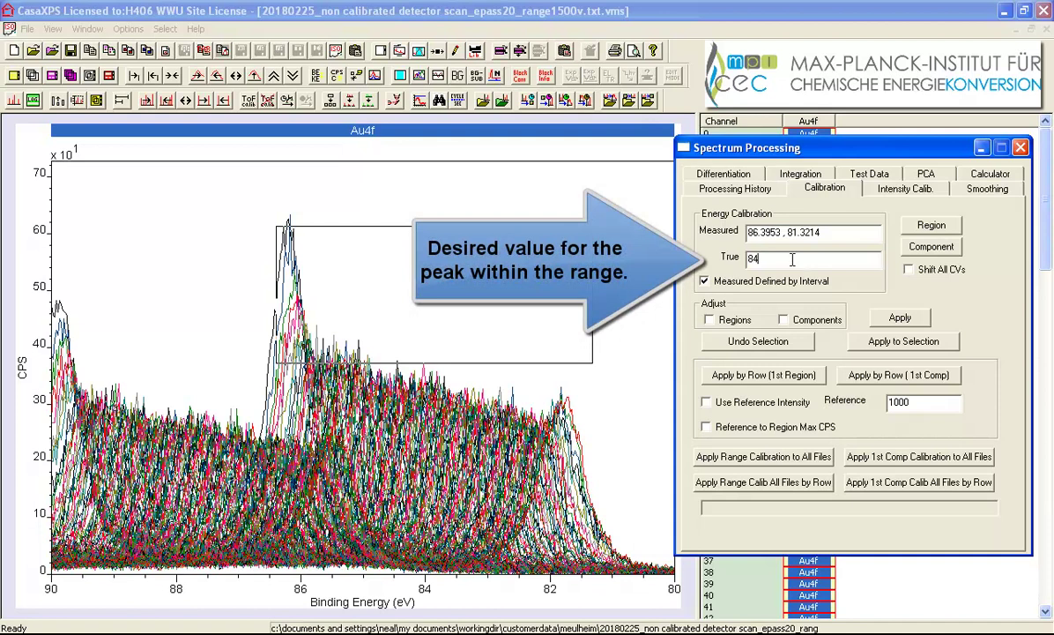
{"action": "left_click", "coordinate": [889, 322]}
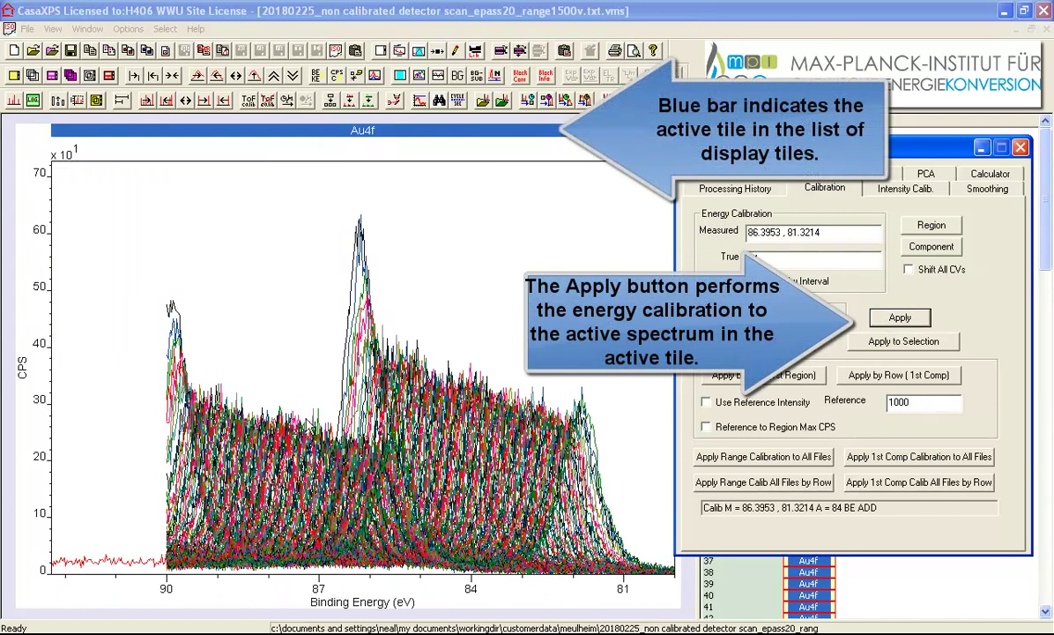
View the Processing History showing the 84 eV Calib entry, moving the dialog lower
{"action": "left_click", "coordinate": [760, 191]}
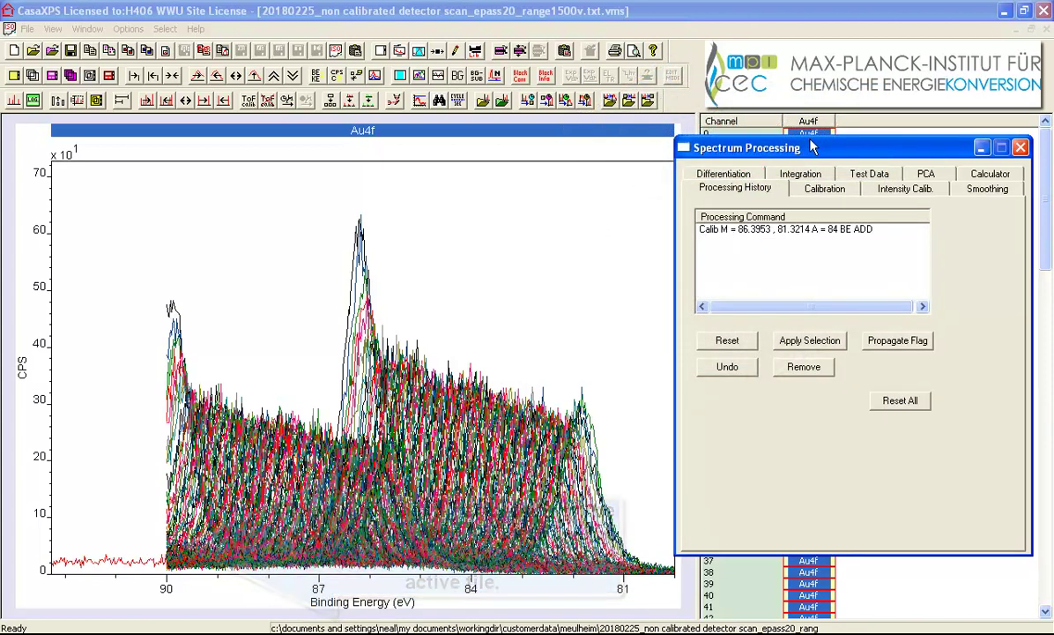
{"action": "left_click_drag", "start_coordinate": [812, 147], "coordinate": [813, 198]}
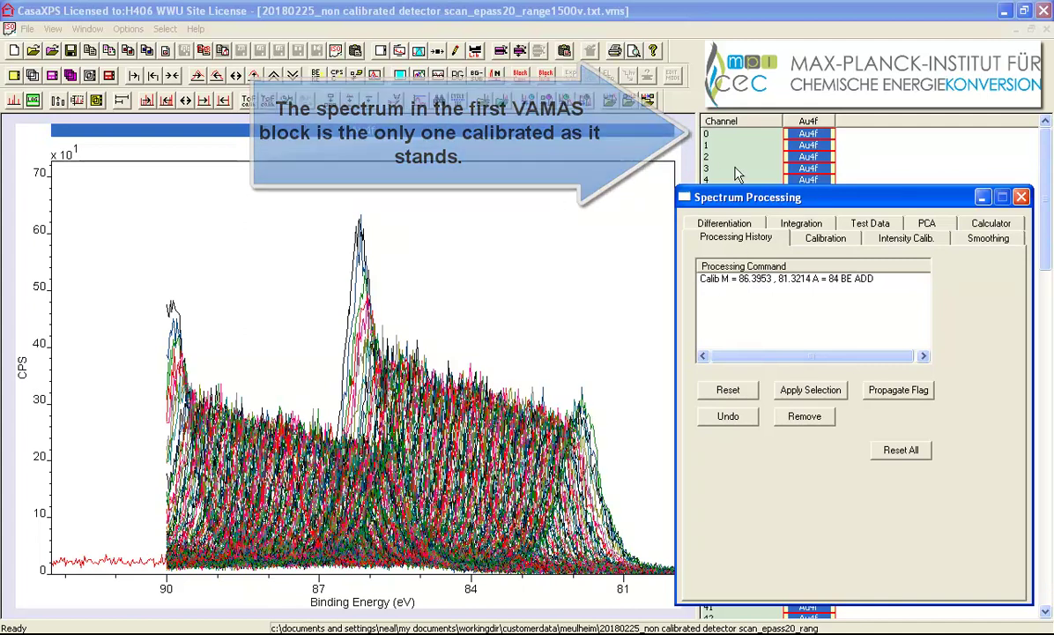
Propagate the 84 eV calibration processing to all selected Au4f channel spectra
{"action": "right_click", "coordinate": [424, 244]}
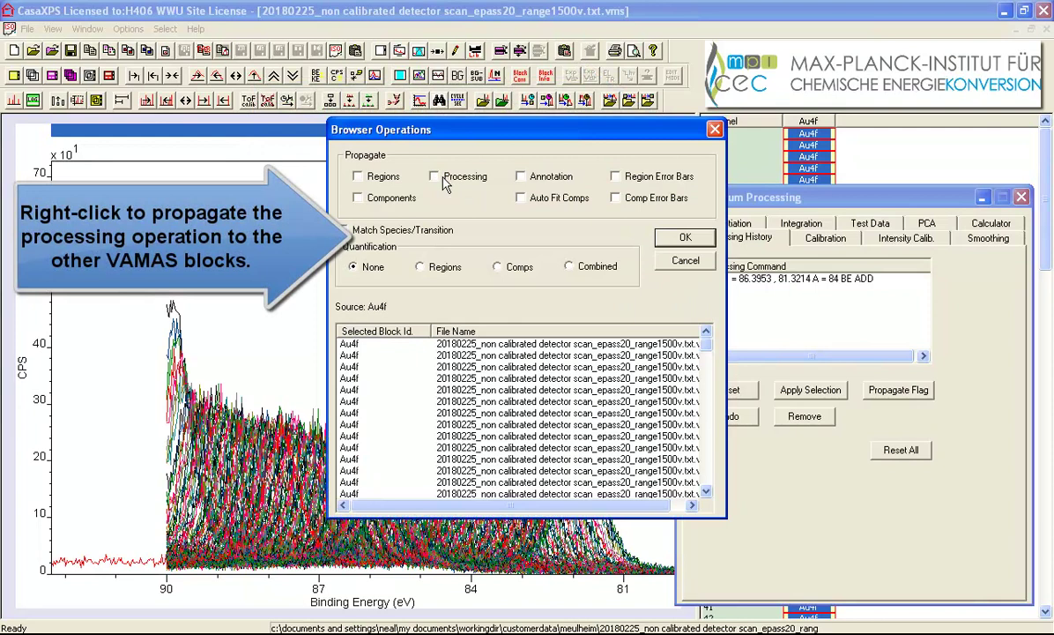
{"action": "left_click", "coordinate": [445, 179]}
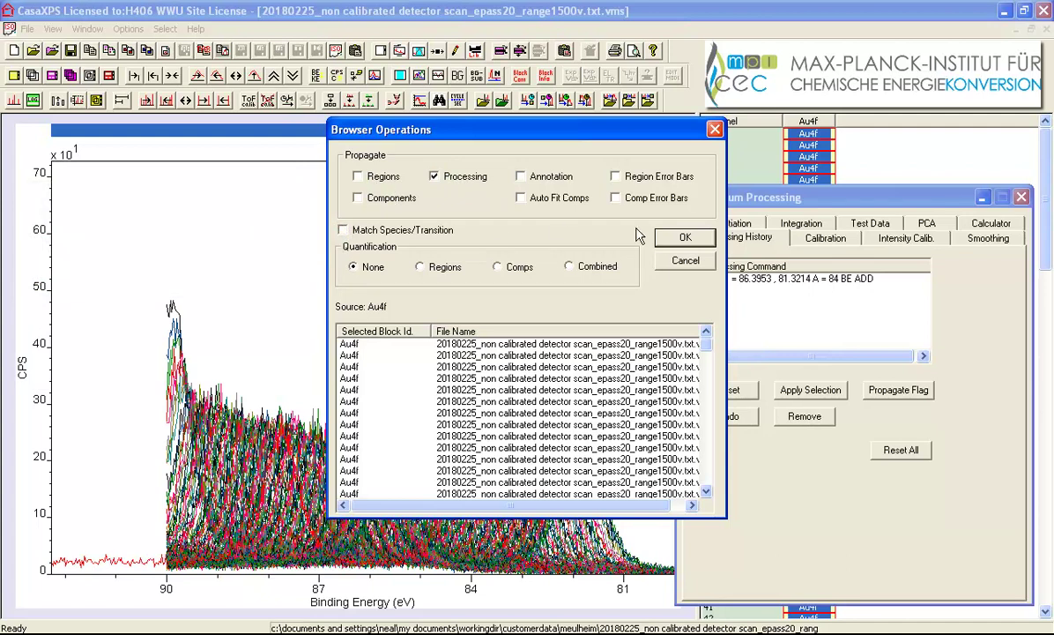
{"action": "left_click", "coordinate": [679, 237]}
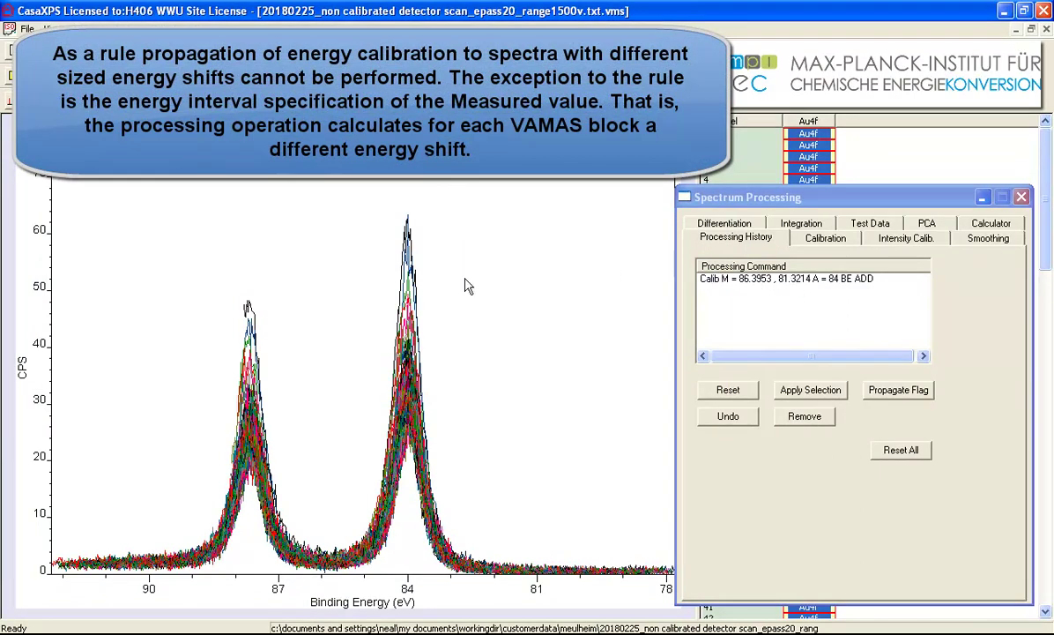
Zoom the overlaid spectra onto the 84 eV Au 4f 7/2 peak, 86 to 82 eV
{"action": "left_click_drag", "start_coordinate": [318, 193], "coordinate": [496, 575]}
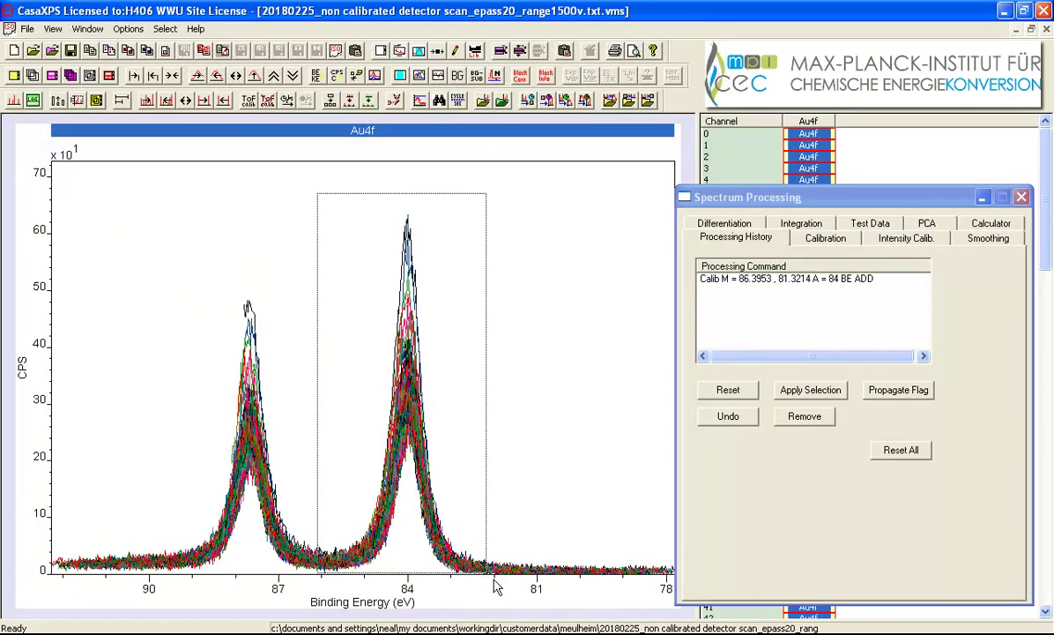
{"action": "left_click", "coordinate": [468, 402]}
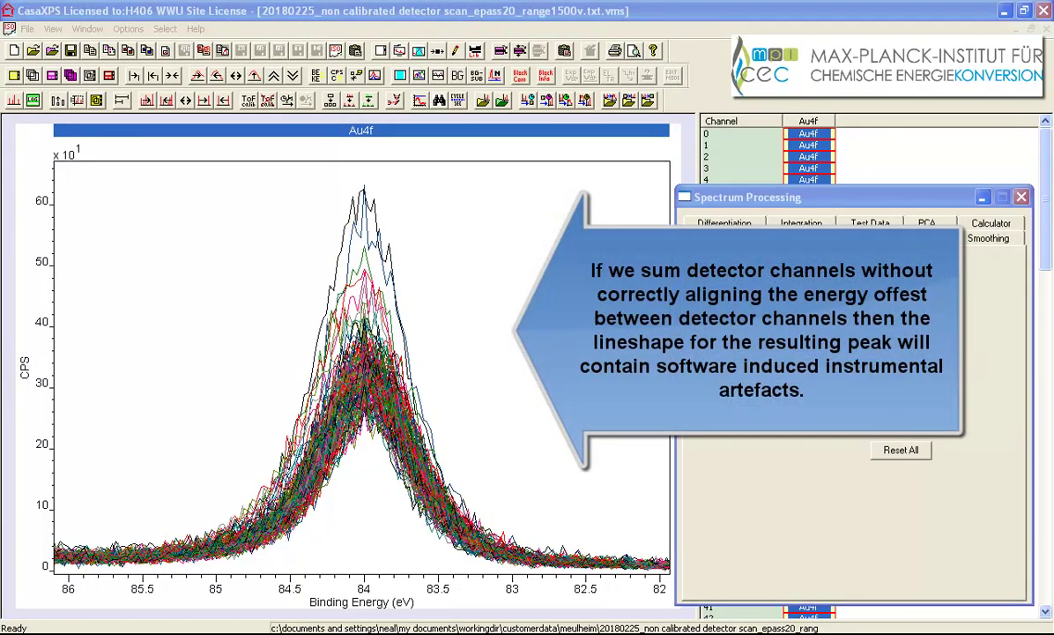
Create an Au 4f region over the peak, trimming its end to 82.2684 eV
{"action": "left_click", "coordinate": [420, 51]}
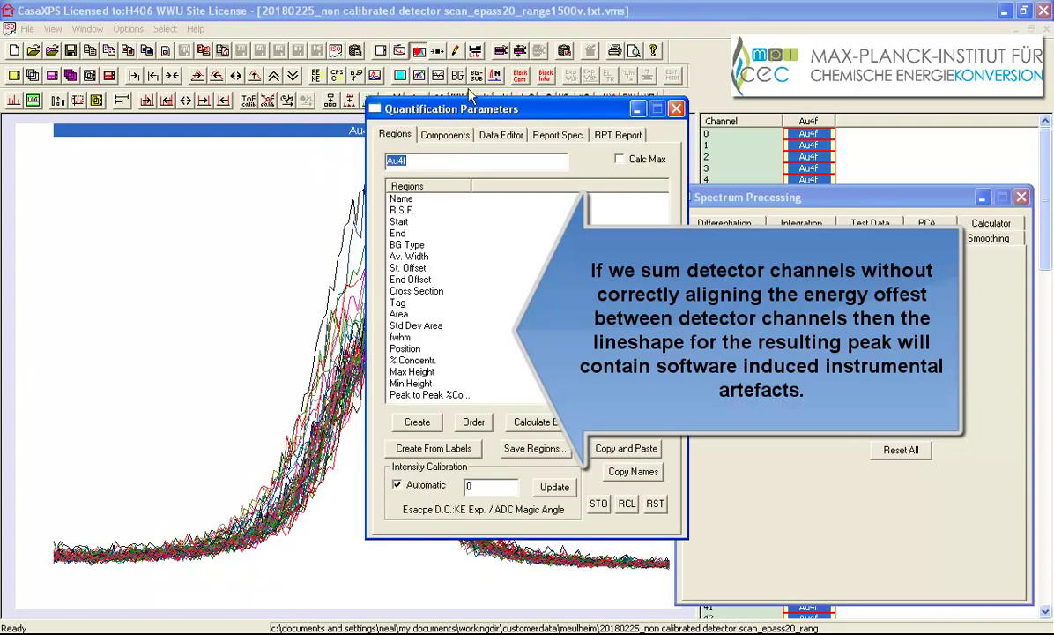
{"action": "left_click_drag", "start_coordinate": [503, 111], "coordinate": [818, 156]}
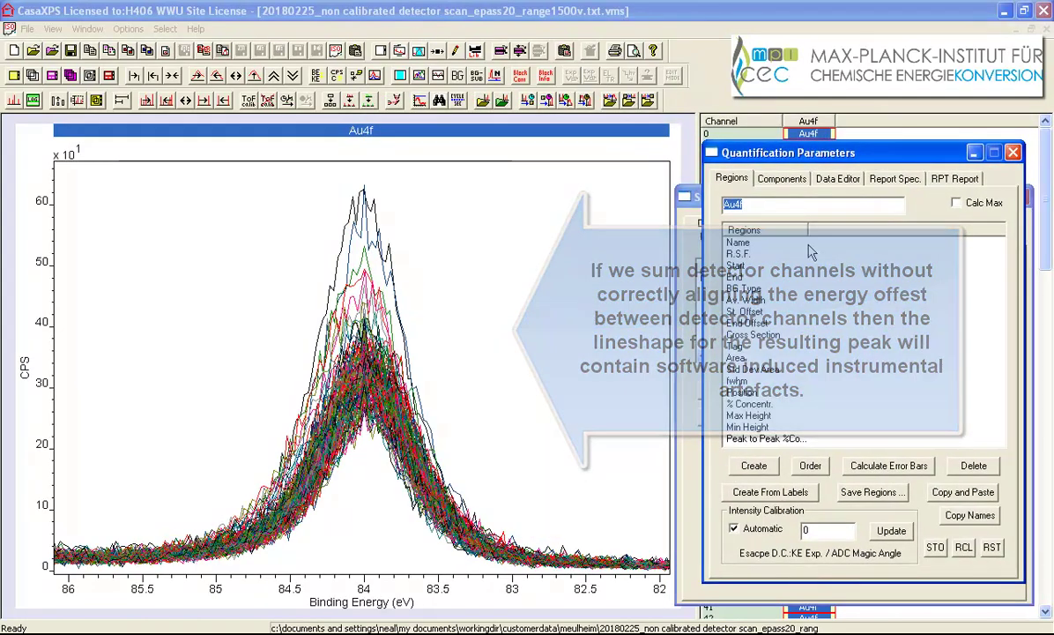
{"action": "left_click", "coordinate": [751, 466]}
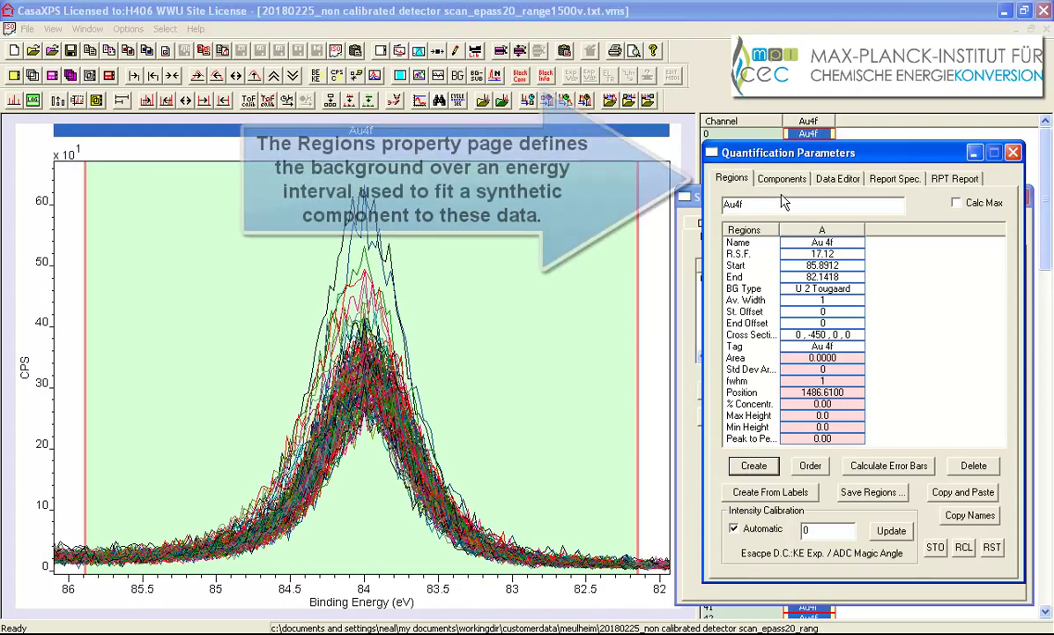
{"action": "left_click_drag", "start_coordinate": [631, 264], "coordinate": [618, 265]}
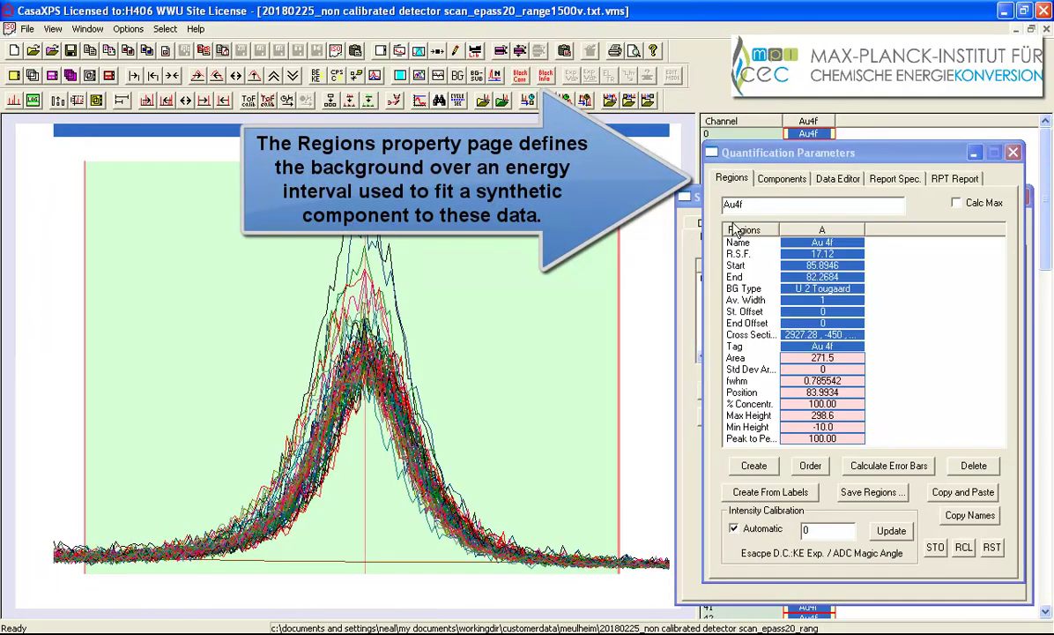
Add an Au 4f component and fit it to the 84 eV peak on a single channel spectrum
{"action": "left_click", "coordinate": [784, 180]}
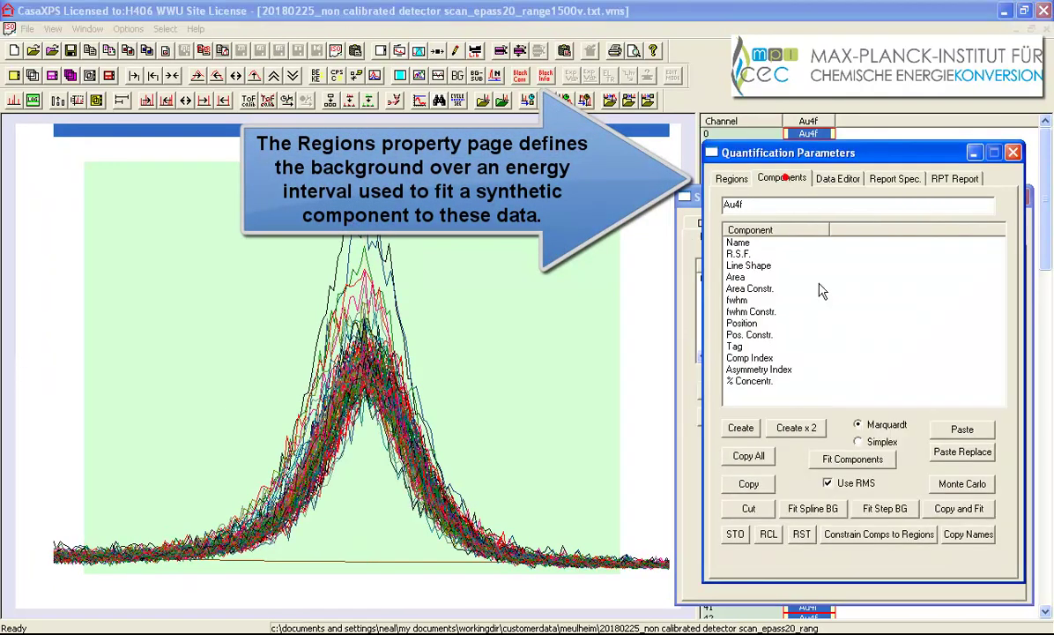
{"action": "left_click", "coordinate": [740, 428]}
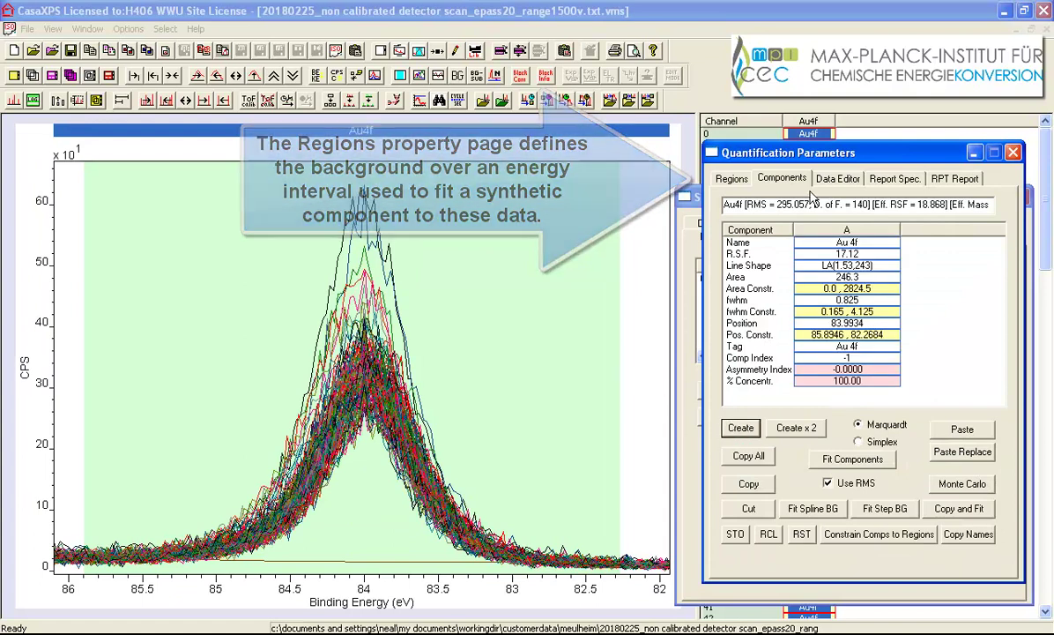
{"action": "left_click", "coordinate": [809, 135]}
{"action": "left_click", "coordinate": [809, 135]}
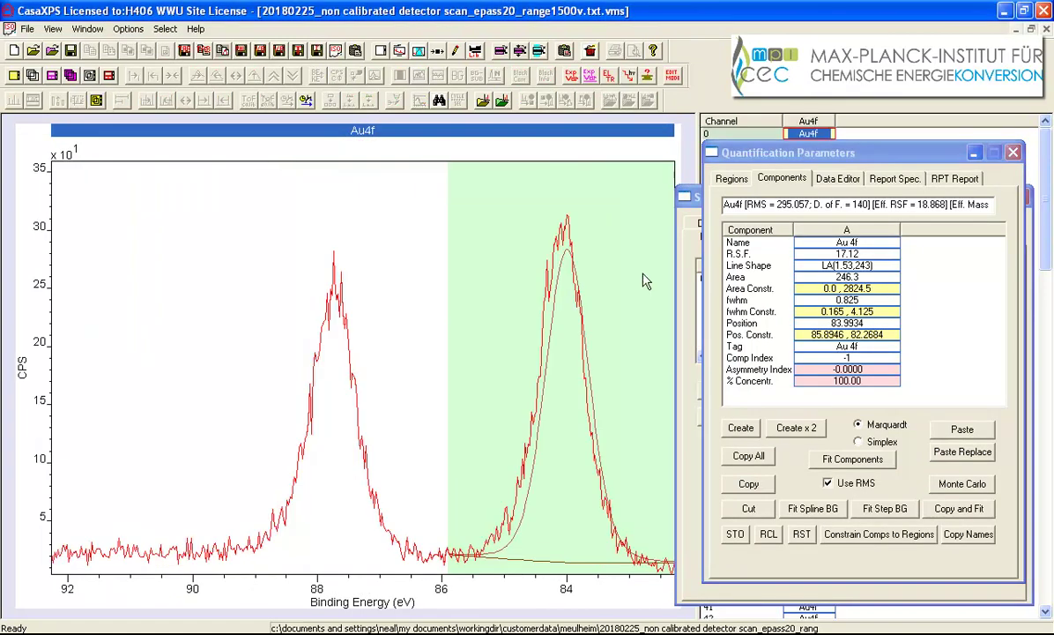
{"action": "left_click", "coordinate": [839, 465]}
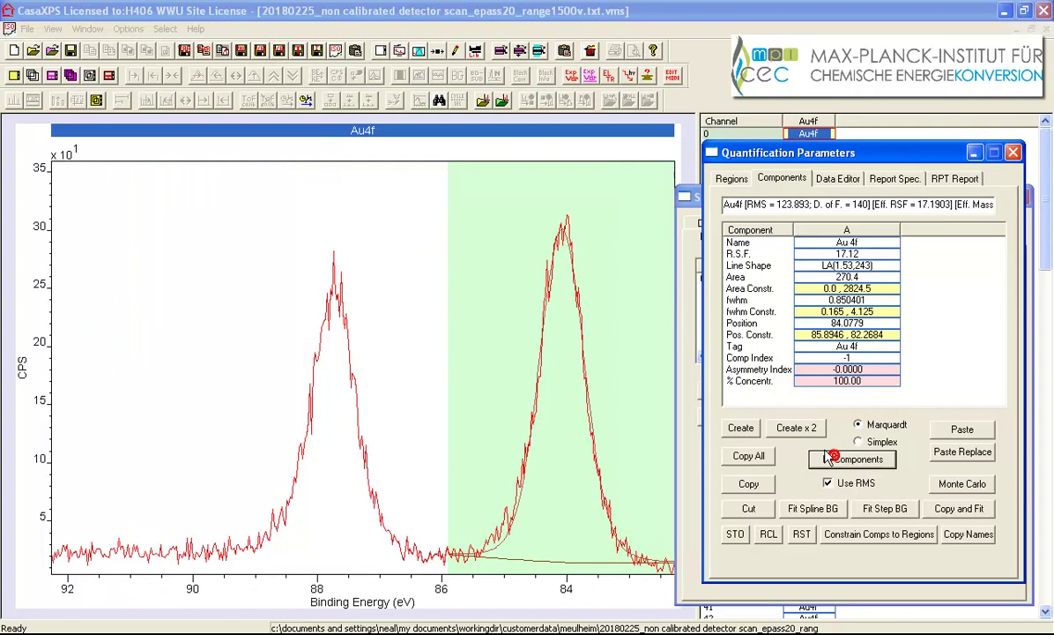
Change the component line shape to LA(1.1,1.53,243), refit, and overlay all channel spectra again
{"action": "left_click", "coordinate": [829, 269]}
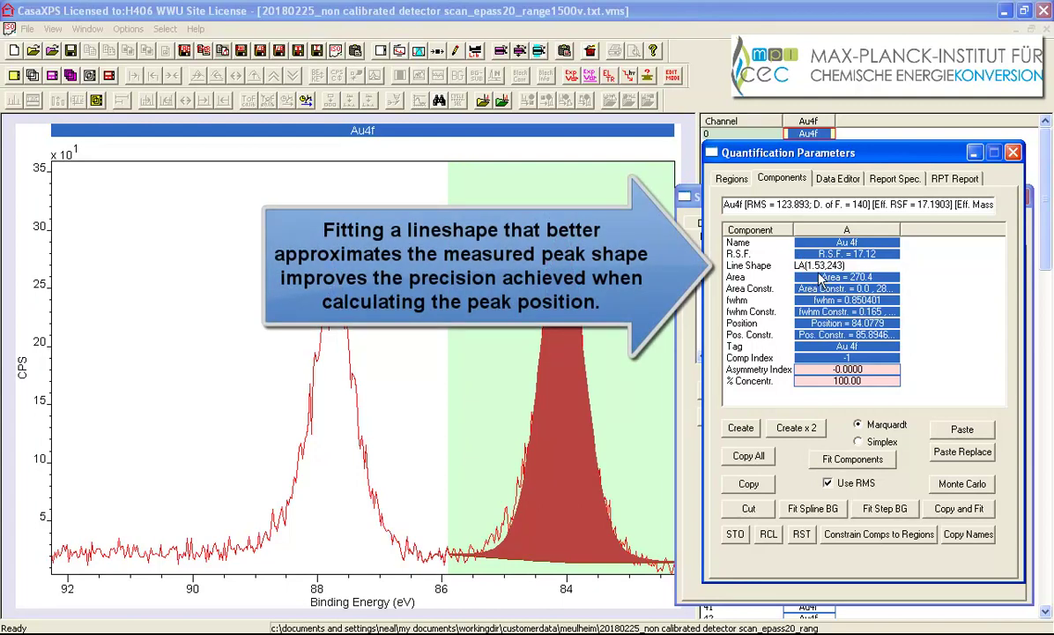
{"action": "left_click", "coordinate": [838, 458]}
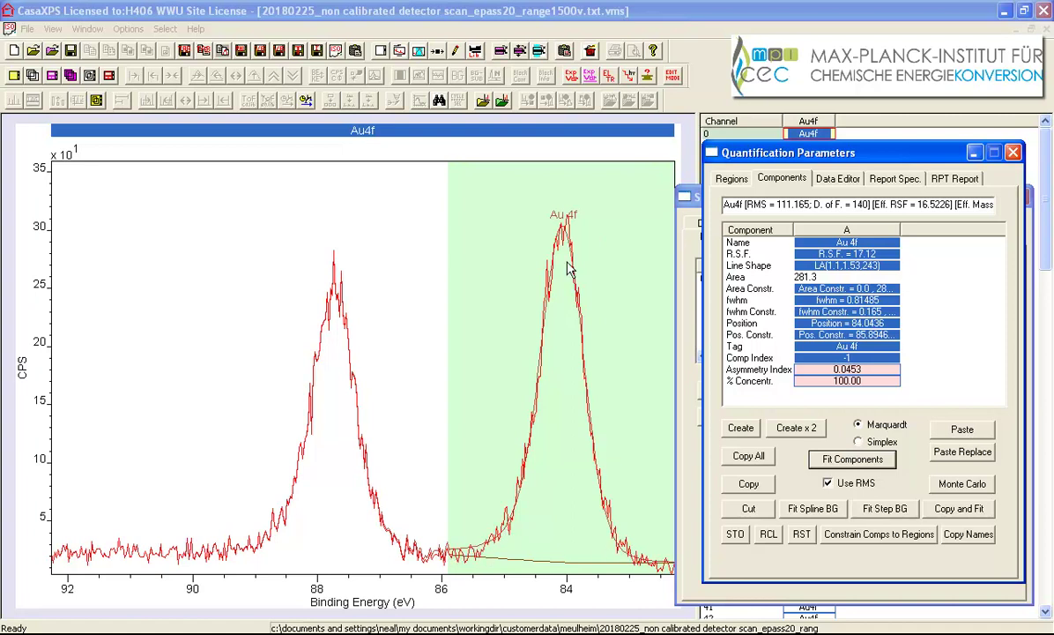
{"action": "left_click", "coordinate": [812, 128]}
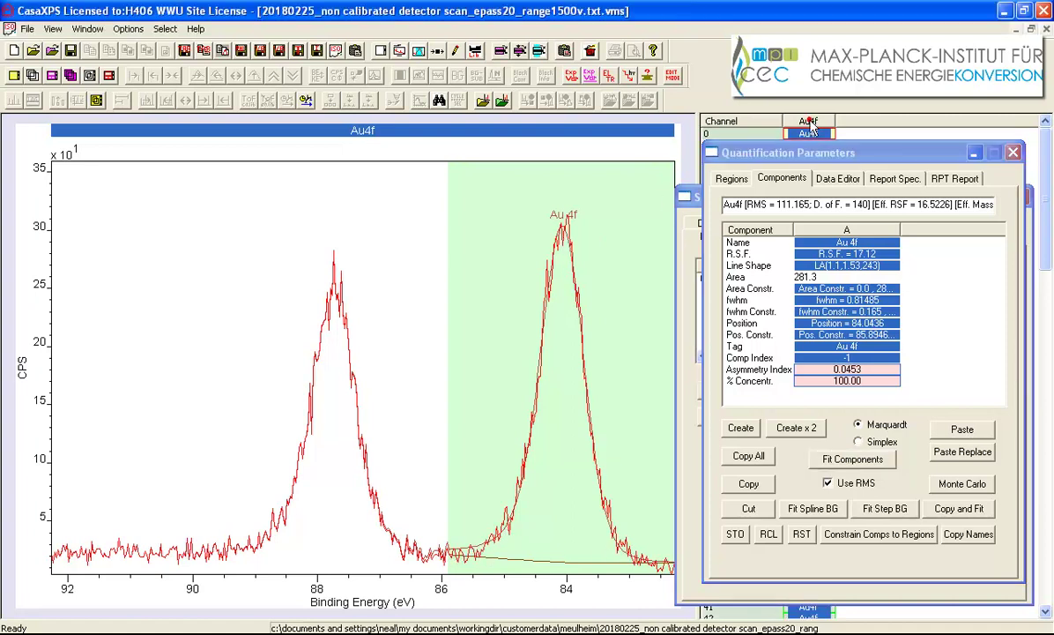
{"action": "left_click", "coordinate": [52, 75]}
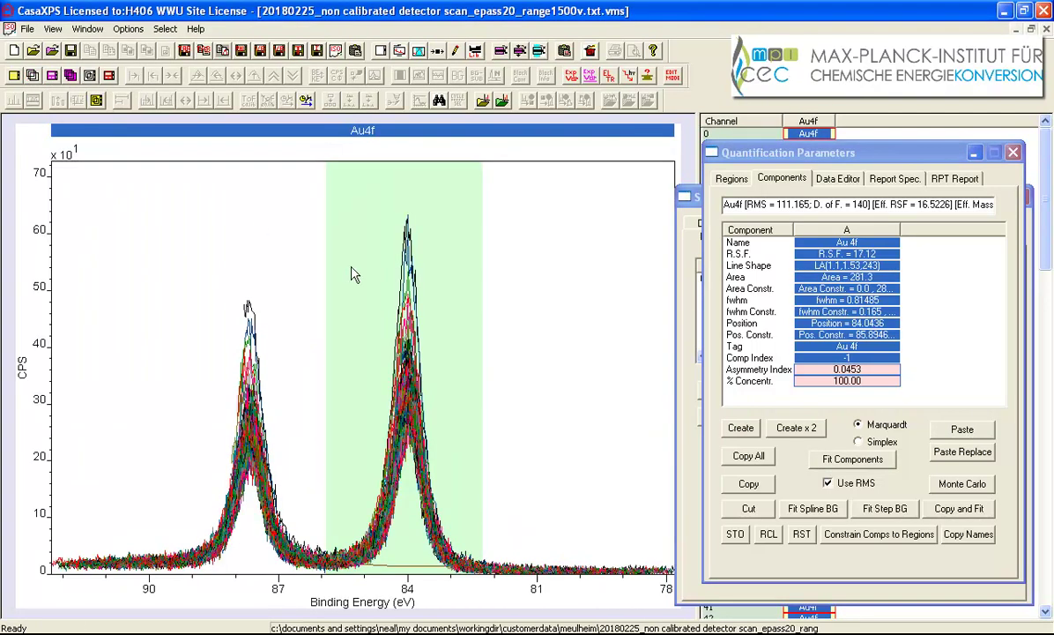
Propagate the region and component to all spectra, refitting components automatically on each
{"action": "left_click", "coordinate": [346, 252]}
{"action": "left_click", "coordinate": [357, 177]}
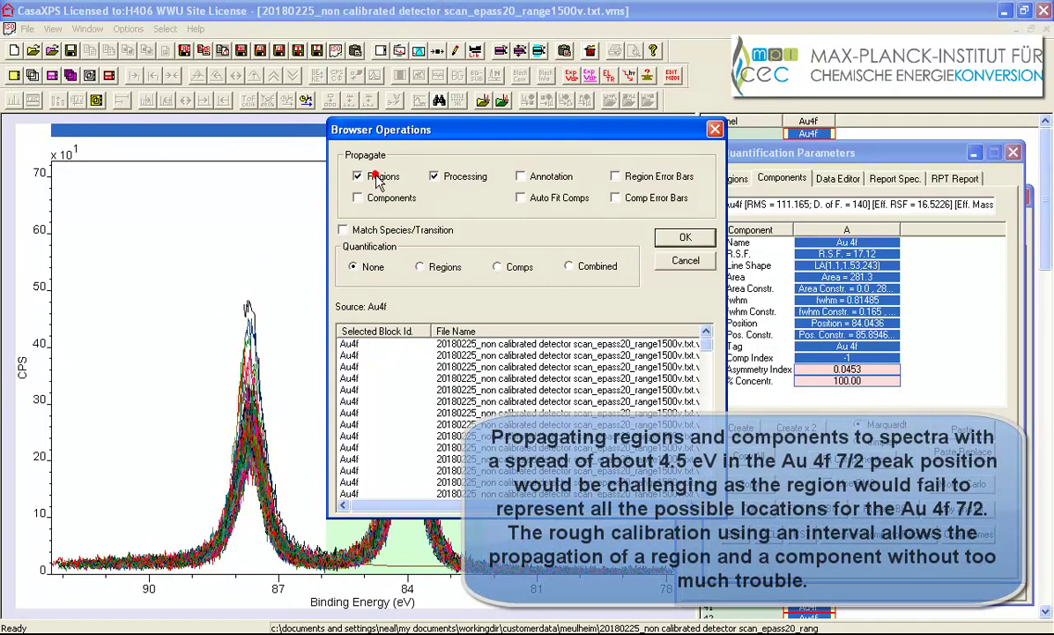
{"action": "left_click", "coordinate": [370, 200]}
{"action": "left_click", "coordinate": [433, 176]}
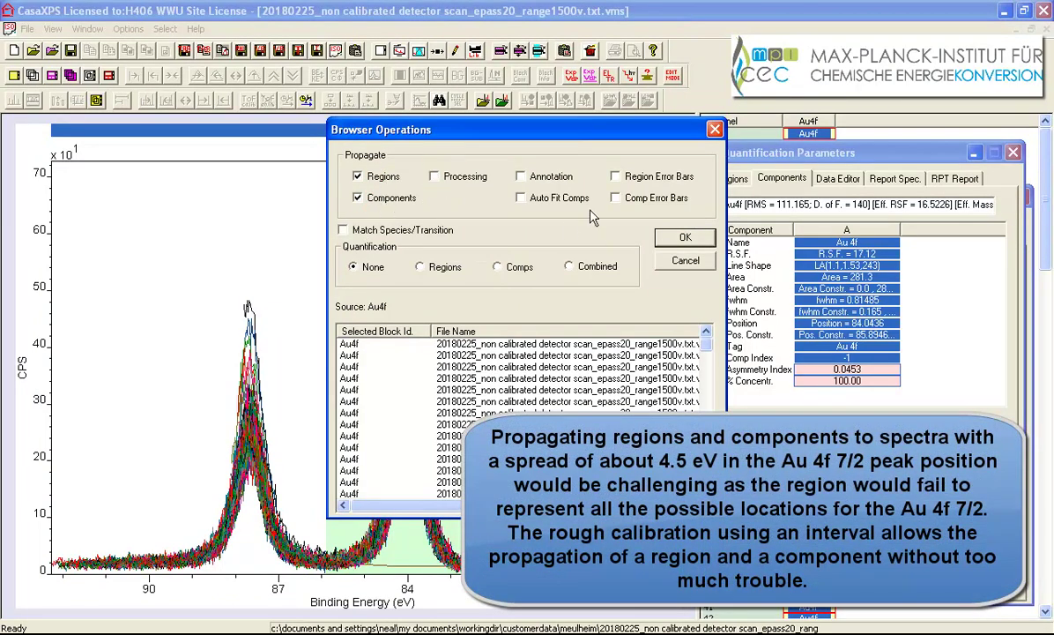
{"action": "left_click", "coordinate": [521, 197]}
{"action": "left_click", "coordinate": [680, 238]}
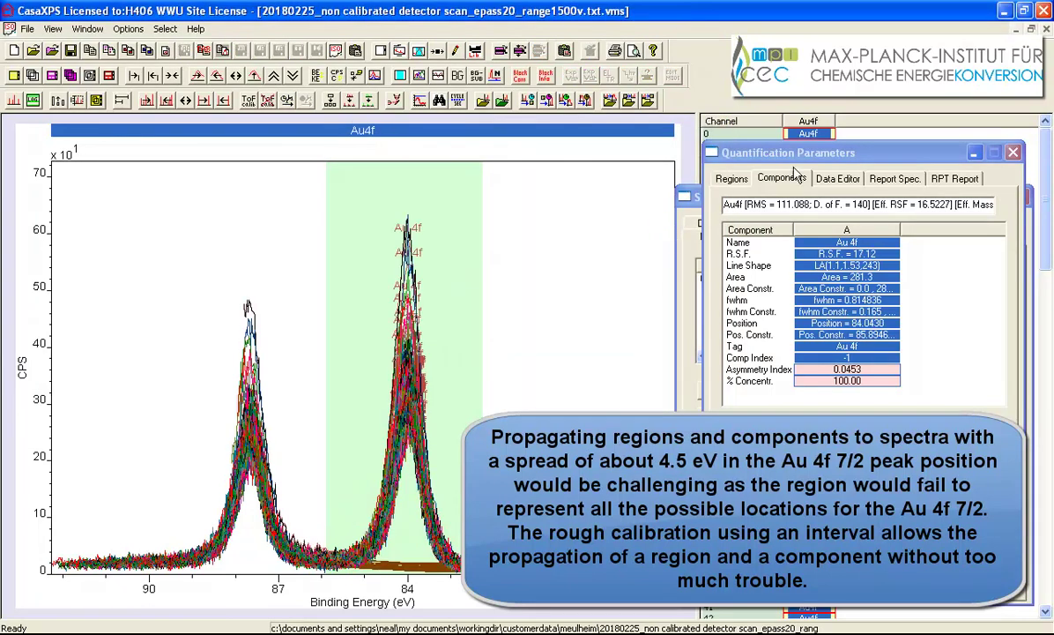
{"action": "left_click_drag", "start_coordinate": [785, 153], "coordinate": [784, 196]}
Step through the channel spectra one by one to check fits, then select all Au4f blocks
{"action": "left_click", "coordinate": [808, 134]}
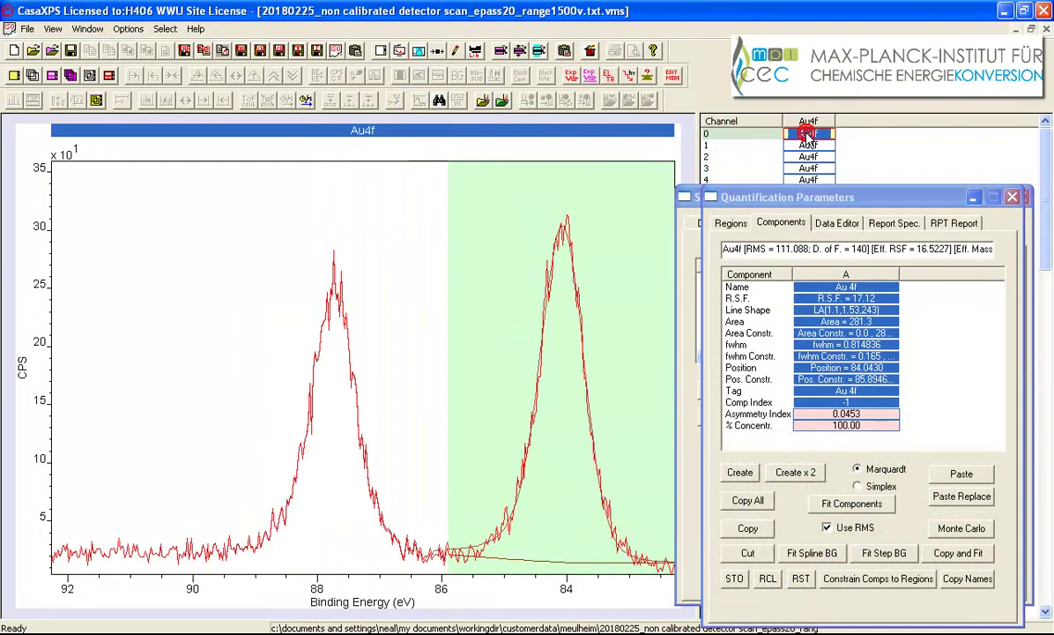
{"action": "key", "text": "Down"}
{"action": "key", "text": "Down"}
{"action": "key", "text": "Down"}
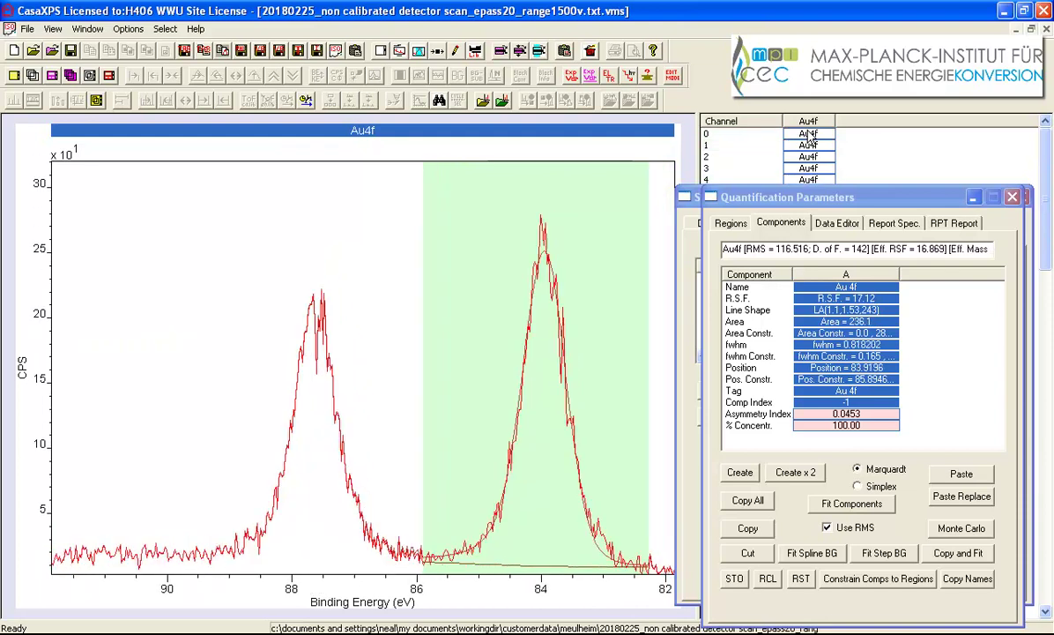
{"action": "key", "text": "Down"}
{"action": "key", "text": "Down"}
{"action": "key", "text": "Down"}
{"action": "key", "text": "Down"}
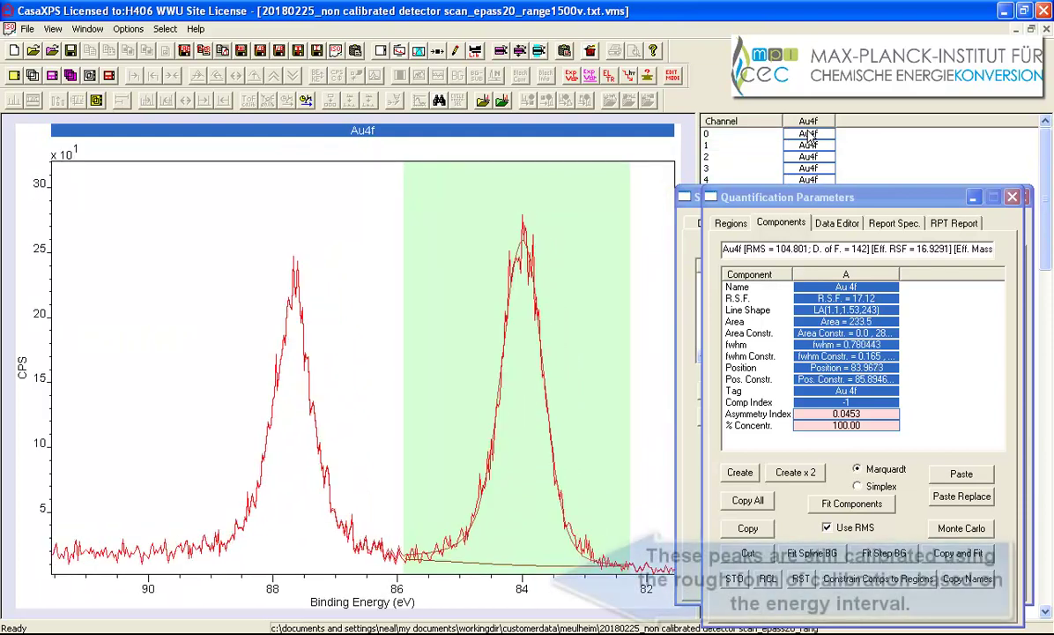
{"action": "key", "text": "Down"}
{"action": "key", "text": "Down"}
{"action": "key", "text": "Down"}
{"action": "key", "text": "Down"}
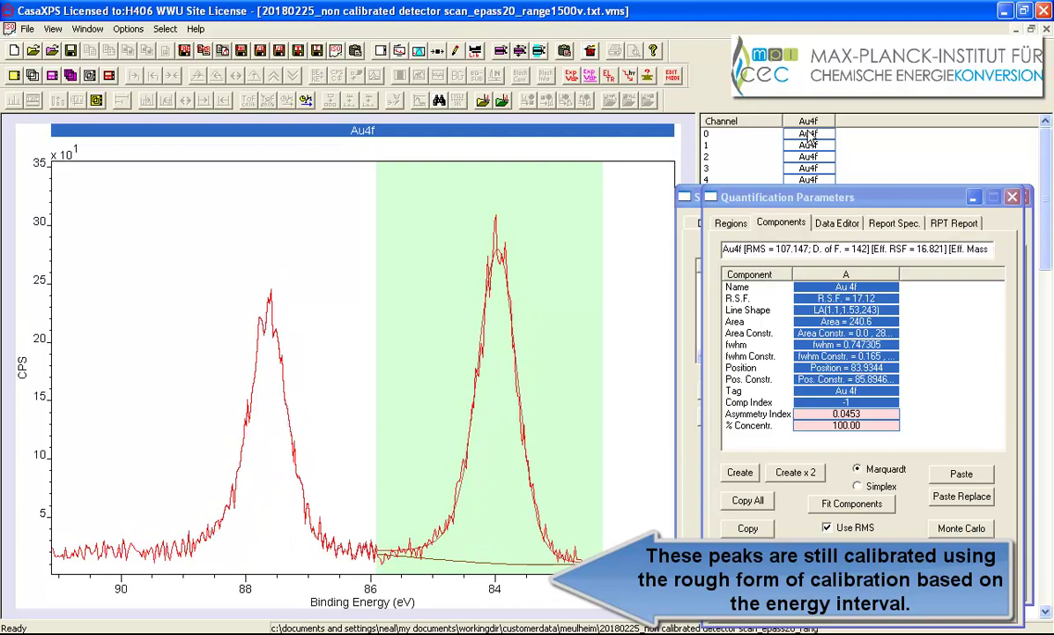
{"action": "key", "text": "Down"}
{"action": "key", "text": "Down"}
{"action": "key", "text": "Down"}
{"action": "key", "text": "Down"}
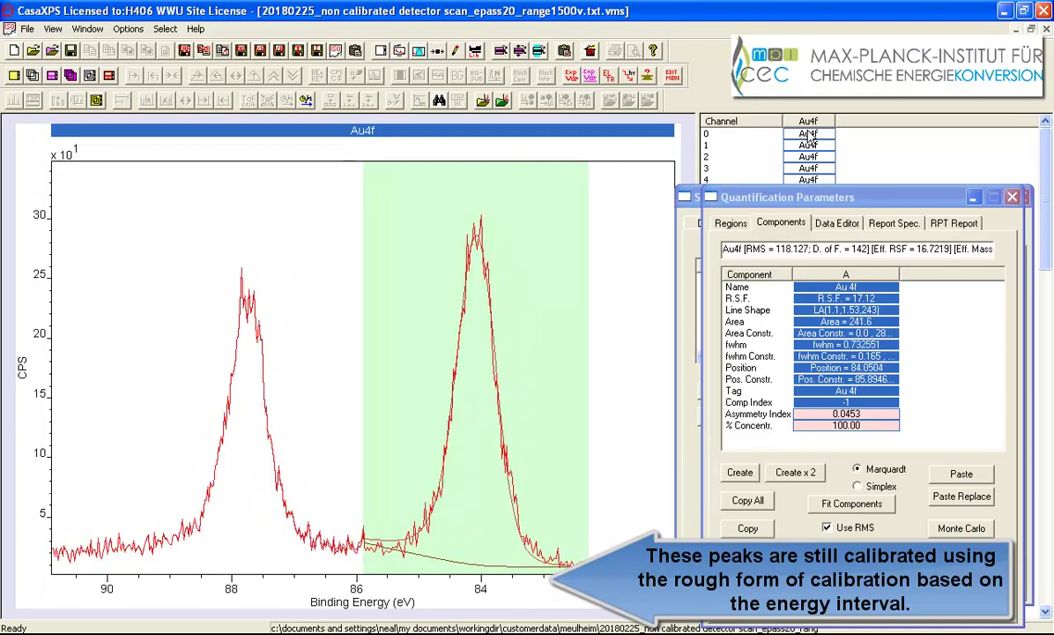
{"action": "key", "text": "Down"}
{"action": "key", "text": "Down"}
{"action": "key", "text": "Down"}
{"action": "key", "text": "Down"}
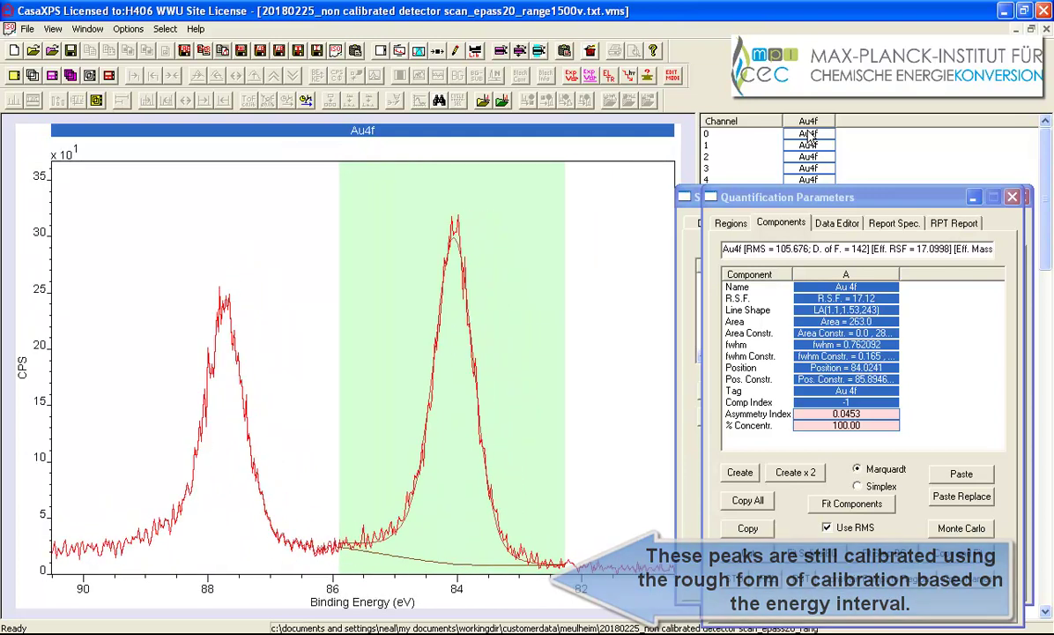
{"action": "key", "text": "Down"}
{"action": "key", "text": "Down"}
{"action": "key", "text": "Down"}
{"action": "key", "text": "Down"}
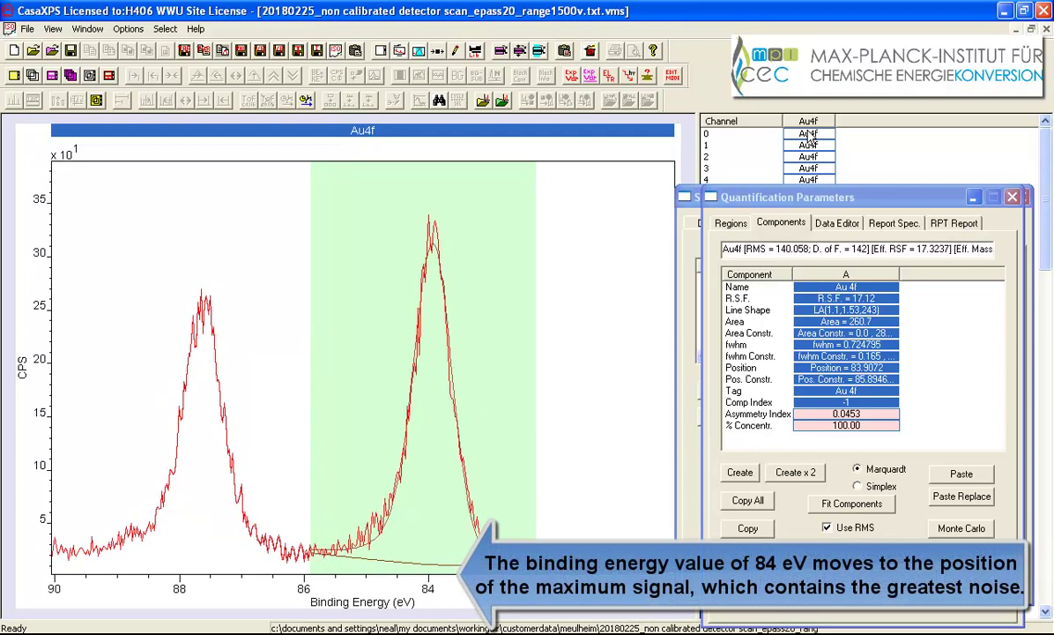
{"action": "key", "text": "Down"}
{"action": "key", "text": "Down"}
{"action": "key", "text": "Down"}
{"action": "key", "text": "Down"}
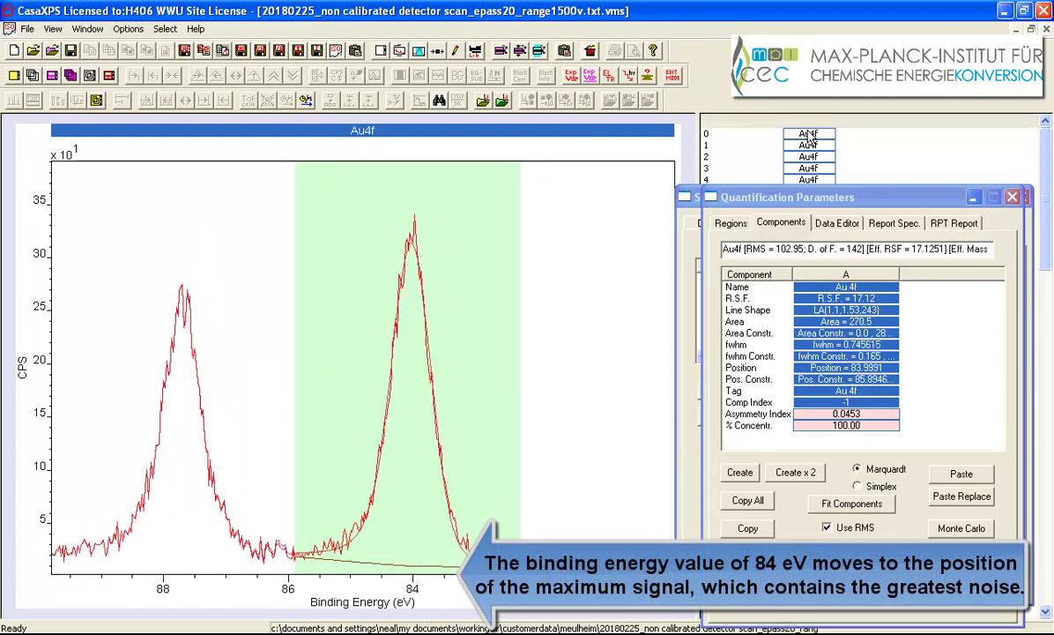
{"action": "key", "text": "Down"}
{"action": "key", "text": "Down"}
{"action": "key", "text": "Down"}
{"action": "key", "text": "Down"}
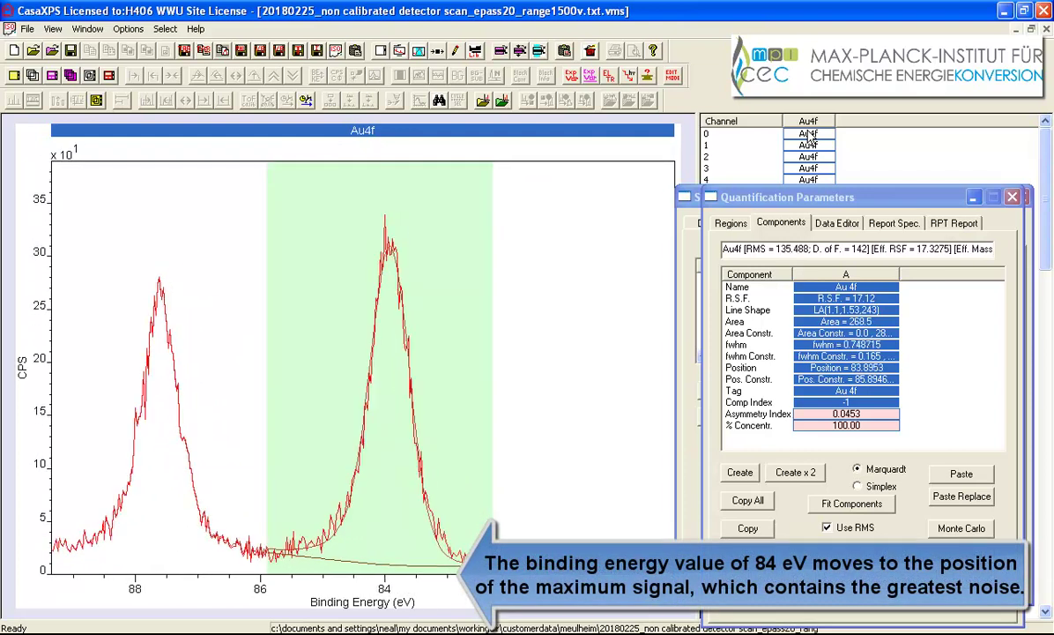
{"action": "key", "text": "Down"}
{"action": "key", "text": "Down"}
{"action": "key", "text": "Down"}
{"action": "key", "text": "Down"}
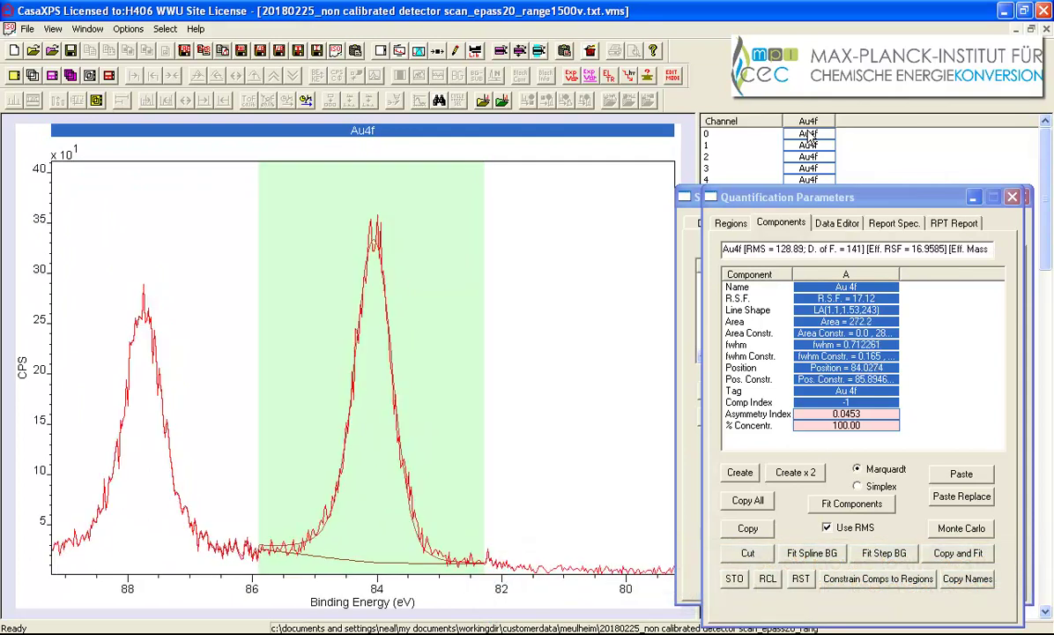
{"action": "left_click", "coordinate": [809, 122]}
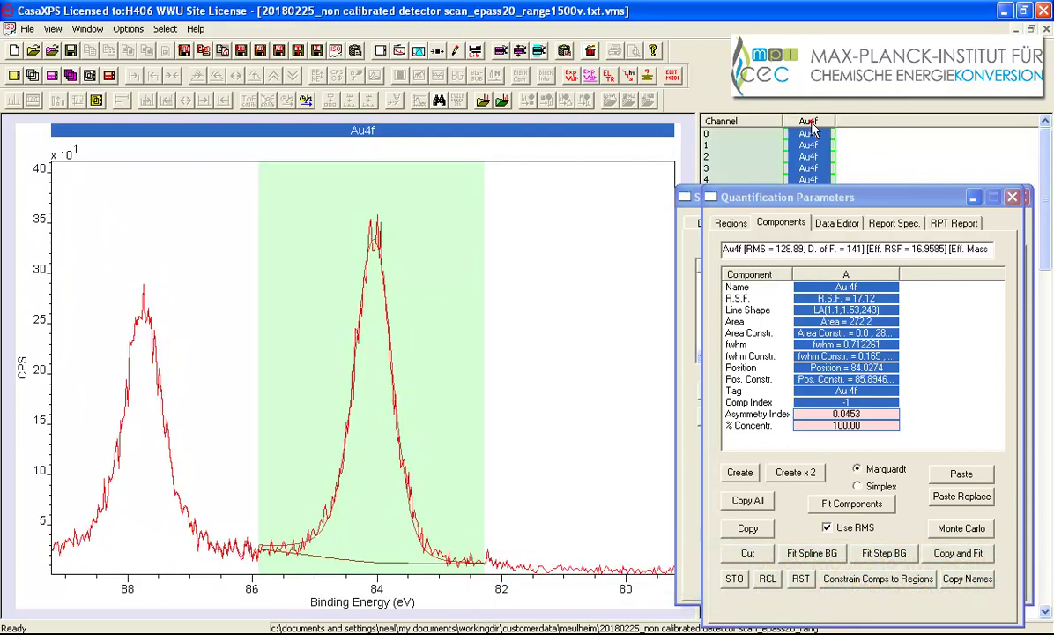
Overlay the spectra and calibrate each by its first component to a true energy of 84 eV
{"action": "left_click", "coordinate": [33, 77]}
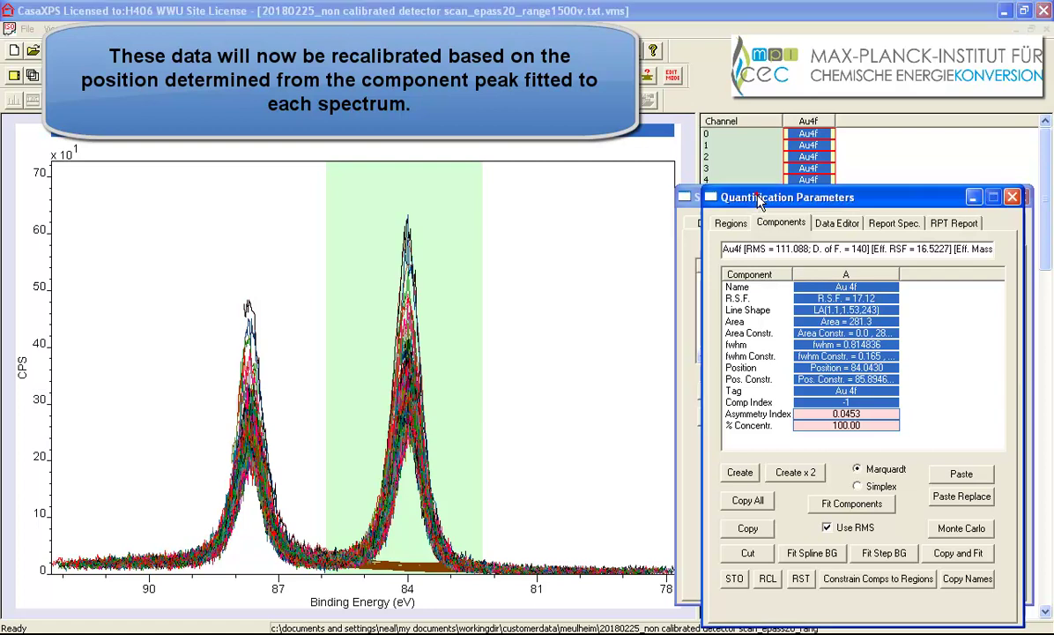
{"action": "left_click", "coordinate": [827, 214]}
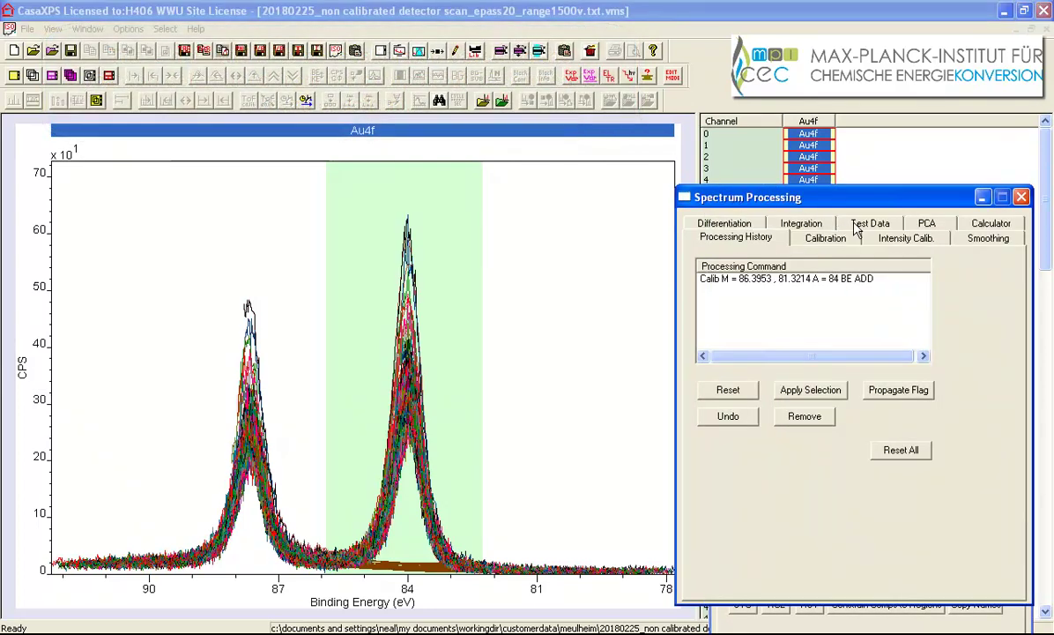
{"action": "left_click", "coordinate": [825, 239]}
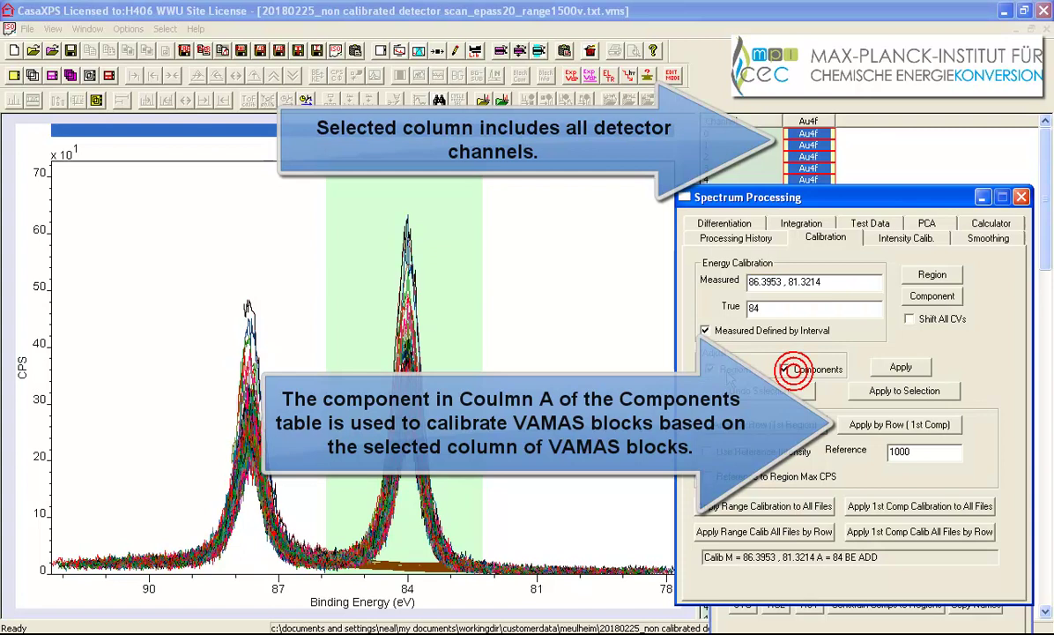
{"action": "left_click", "coordinate": [718, 333]}
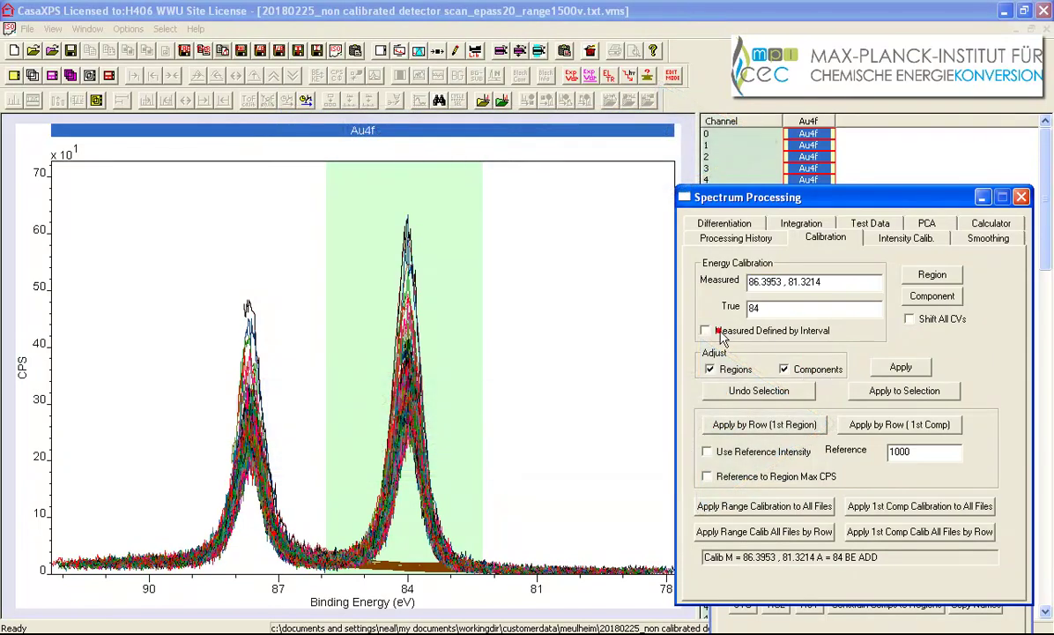
{"action": "double_click", "coordinate": [772, 308]}
{"action": "left_click", "coordinate": [848, 426]}
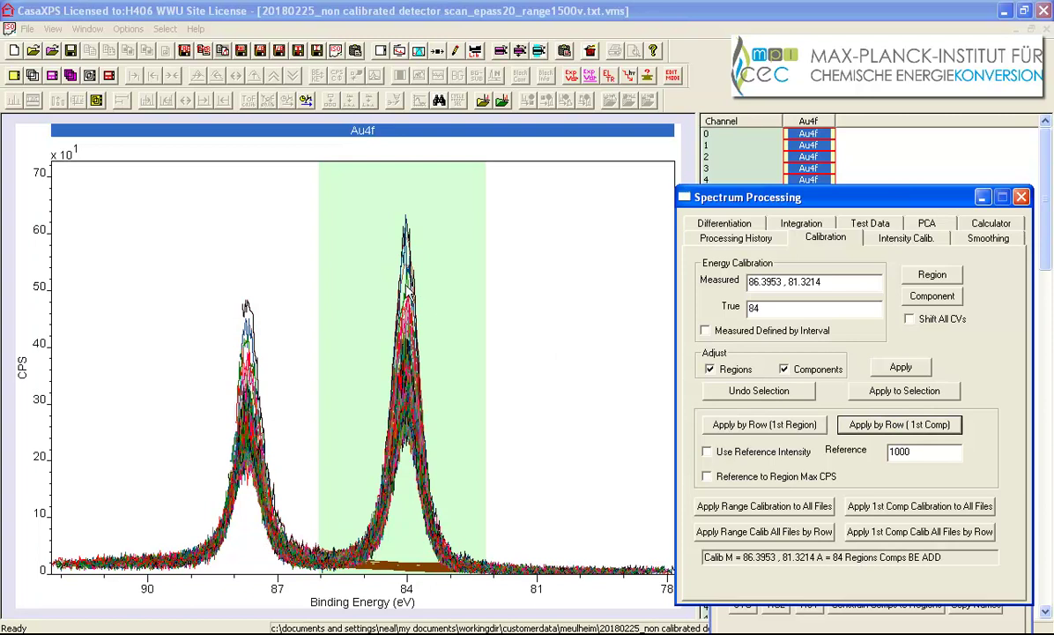
Step through individual channel spectra to check calibration, then overlay all Au4f blocks again
{"action": "left_click", "coordinate": [814, 138]}
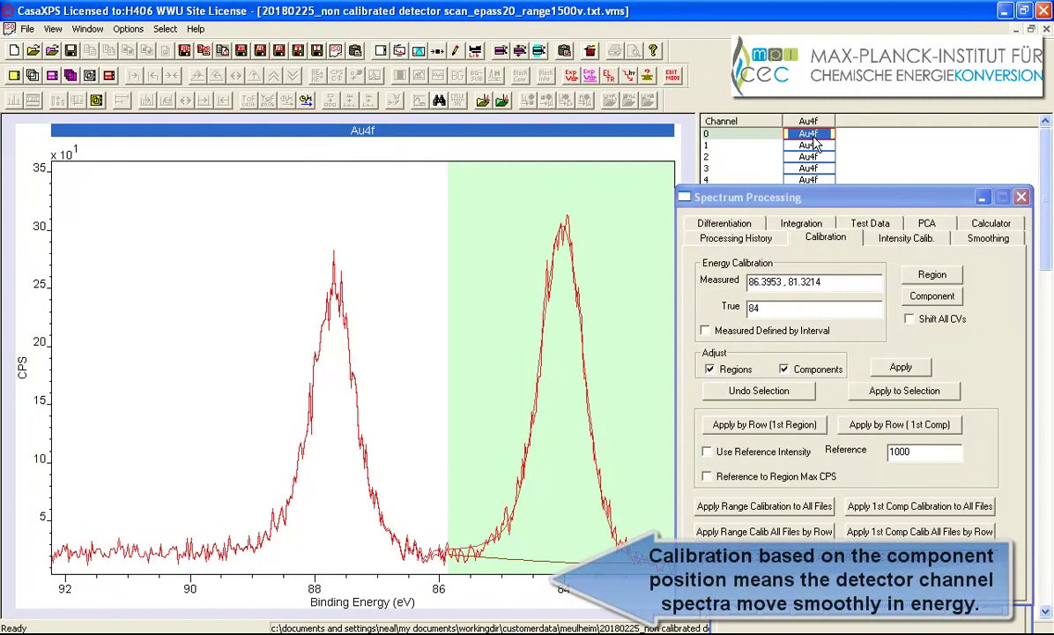
{"action": "key", "text": "Down"}
{"action": "key", "text": "Down"}
{"action": "key", "text": "Down"}
{"action": "key", "text": "Down"}
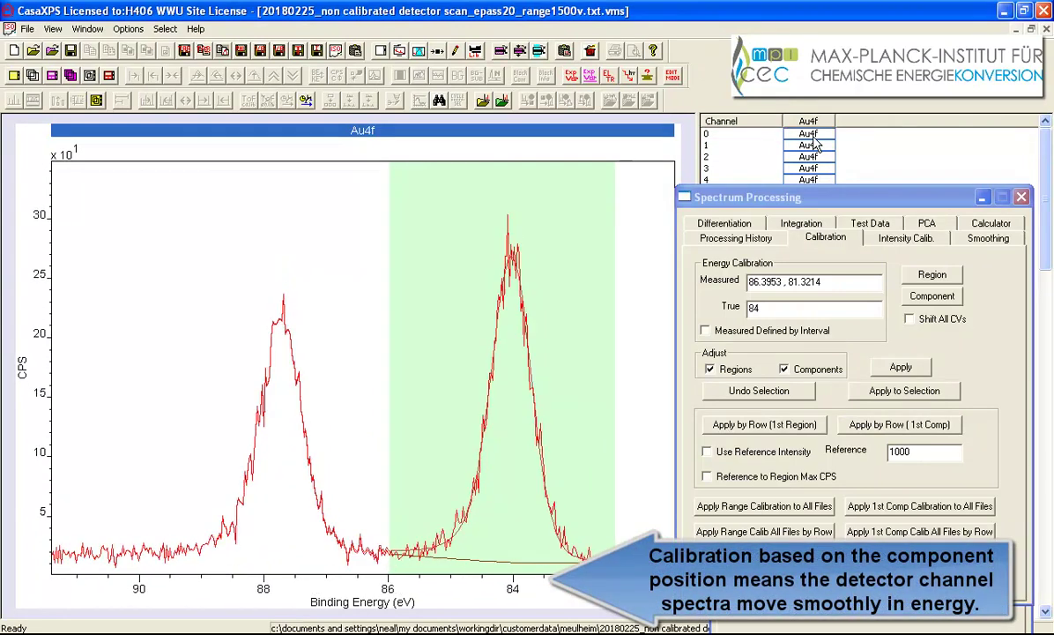
{"action": "key", "text": "Down"}
{"action": "key", "text": "Down"}
{"action": "key", "text": "Down"}
{"action": "key", "text": "Down"}
{"action": "key", "text": "Down"}
{"action": "key", "text": "Down"}
{"action": "key", "text": "Down"}
{"action": "key", "text": "Down"}
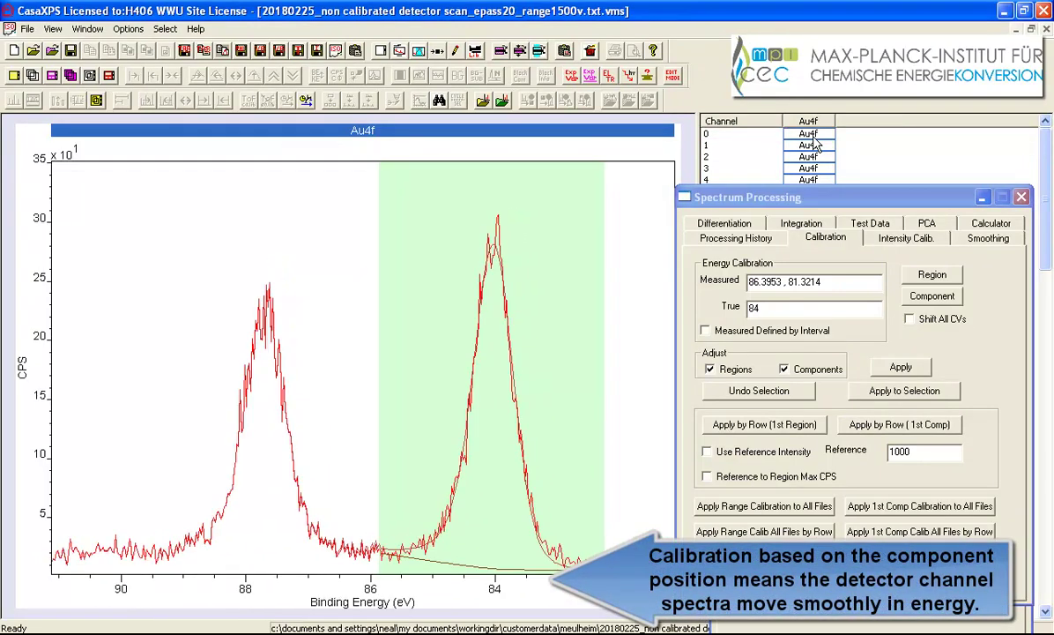
{"action": "key", "text": "Down"}
{"action": "key", "text": "Down"}
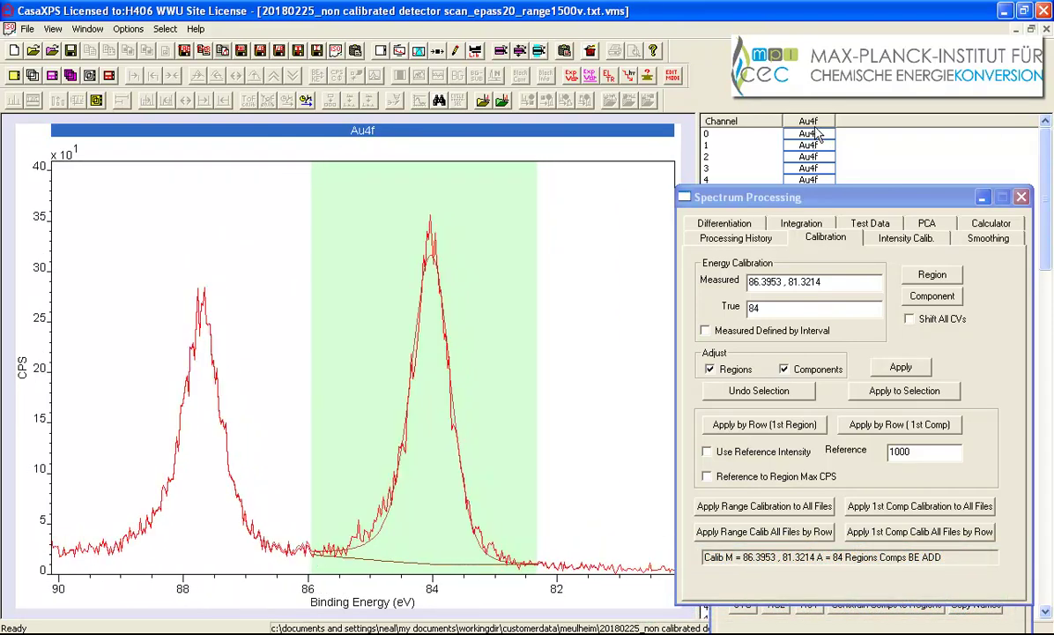
{"action": "left_click", "coordinate": [808, 121]}
{"action": "left_click", "coordinate": [33, 75]}
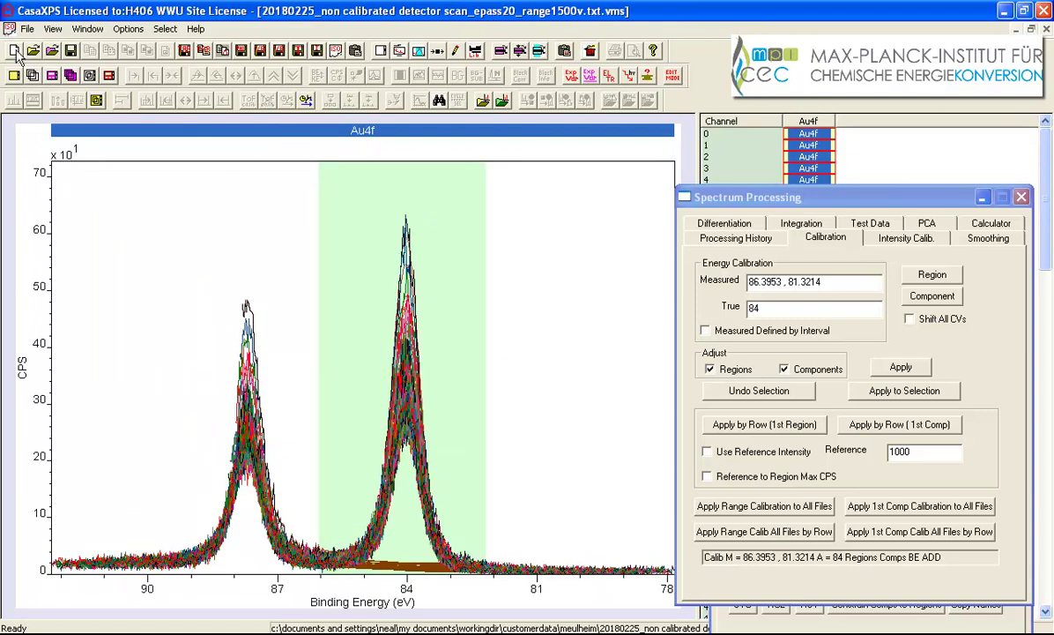
Copy the calibrated blocks, processed data only, into a new document CasaXP2
{"action": "left_click", "coordinate": [15, 51]}
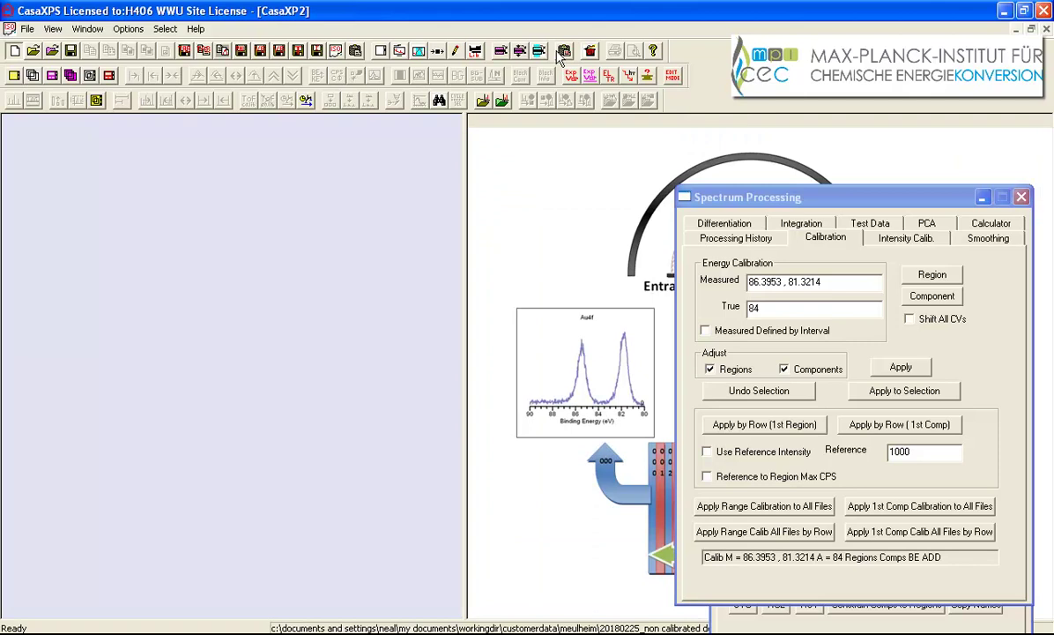
{"action": "left_click", "coordinate": [564, 50]}
{"action": "left_click", "coordinate": [328, 200]}
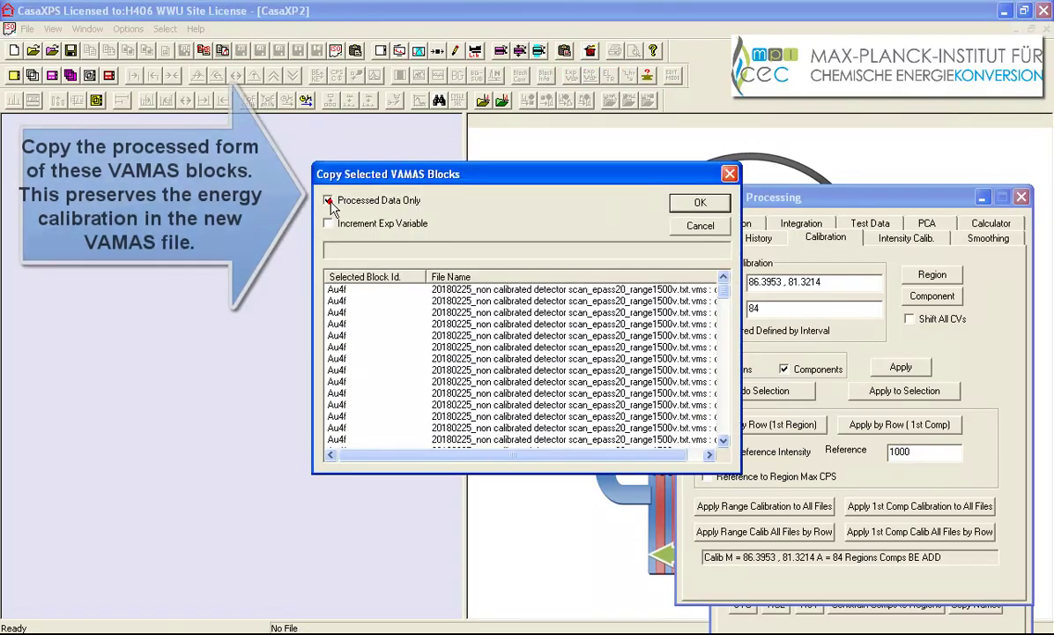
{"action": "left_click", "coordinate": [695, 205]}
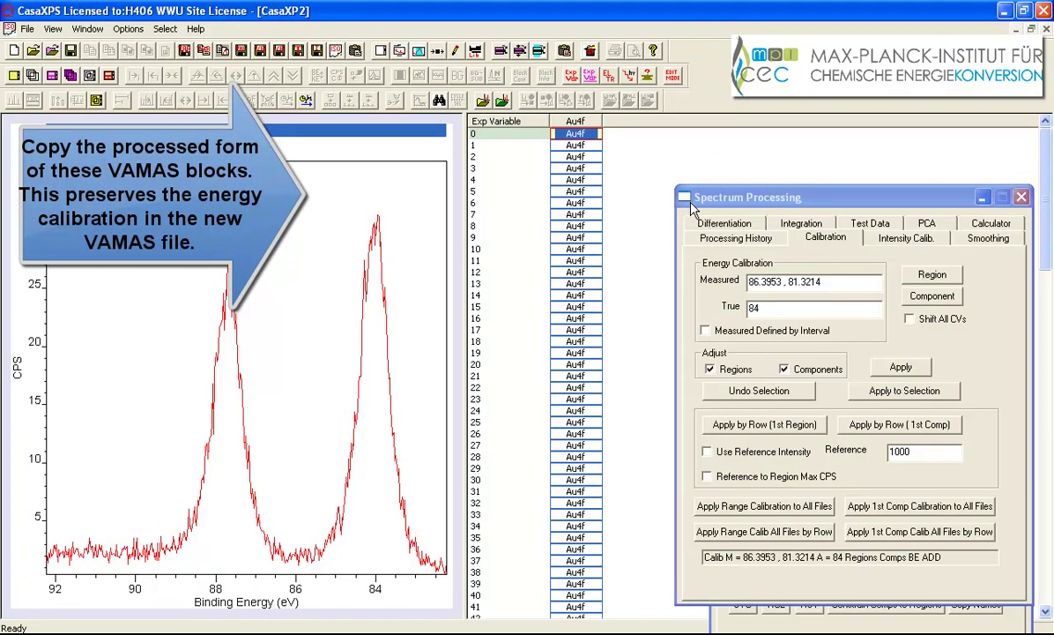
Overlay all copied Au4f spectra and zoom in on the 84 eV peak
{"action": "left_click", "coordinate": [574, 121]}
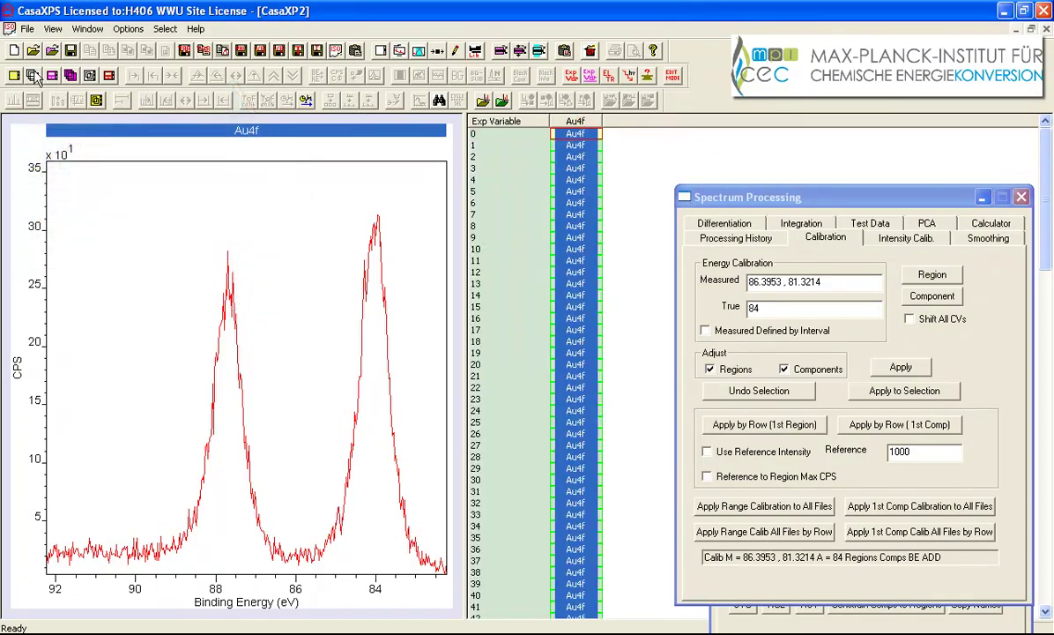
{"action": "left_click_drag", "start_coordinate": [226, 201], "coordinate": [324, 579]}
{"action": "left_click", "coordinate": [308, 516]}
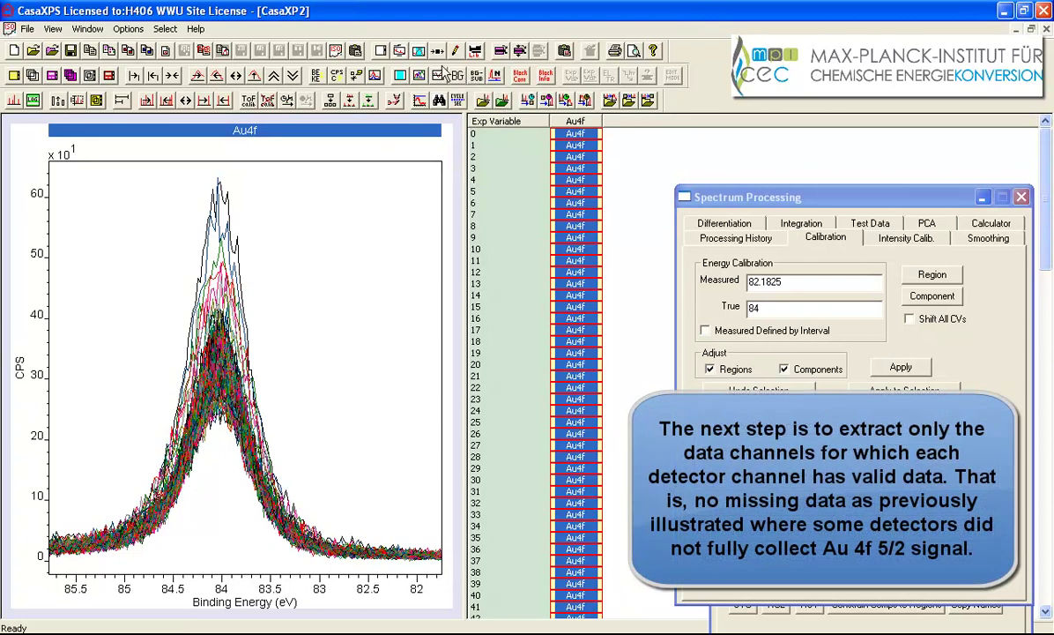
Create an Au4f region spanning 86.0128 to 82.2756 eV
{"action": "left_click", "coordinate": [420, 52]}
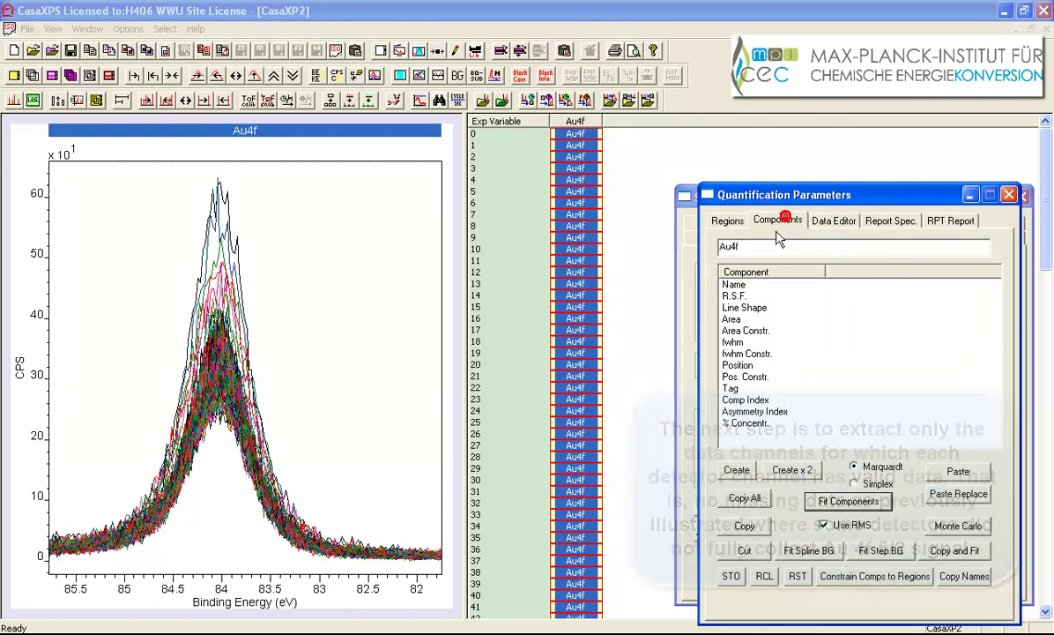
{"action": "left_click", "coordinate": [728, 221]}
{"action": "left_click", "coordinate": [749, 508]}
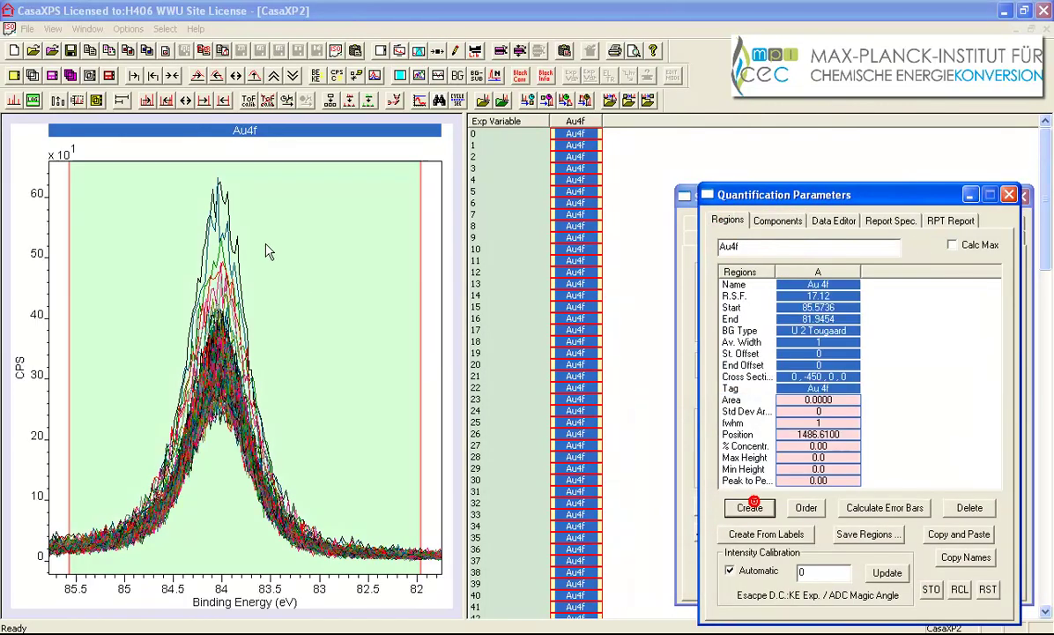
{"action": "left_click", "coordinate": [185, 100]}
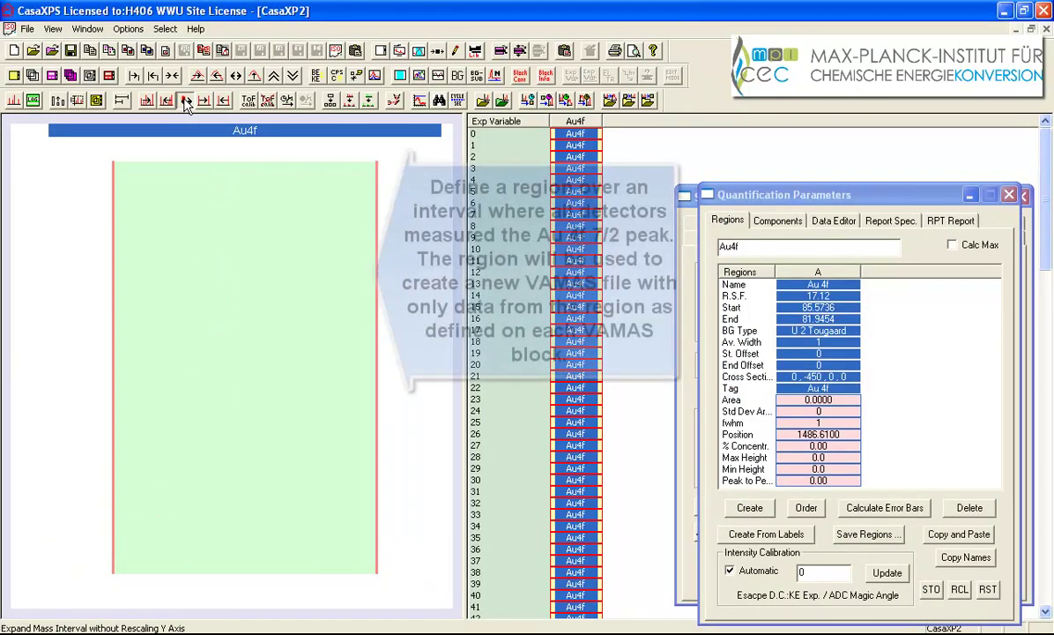
{"action": "left_click", "coordinate": [174, 99]}
{"action": "left_click_drag", "start_coordinate": [337, 280], "coordinate": [320, 284]}
{"action": "left_click_drag", "start_coordinate": [155, 442], "coordinate": [132, 435]}
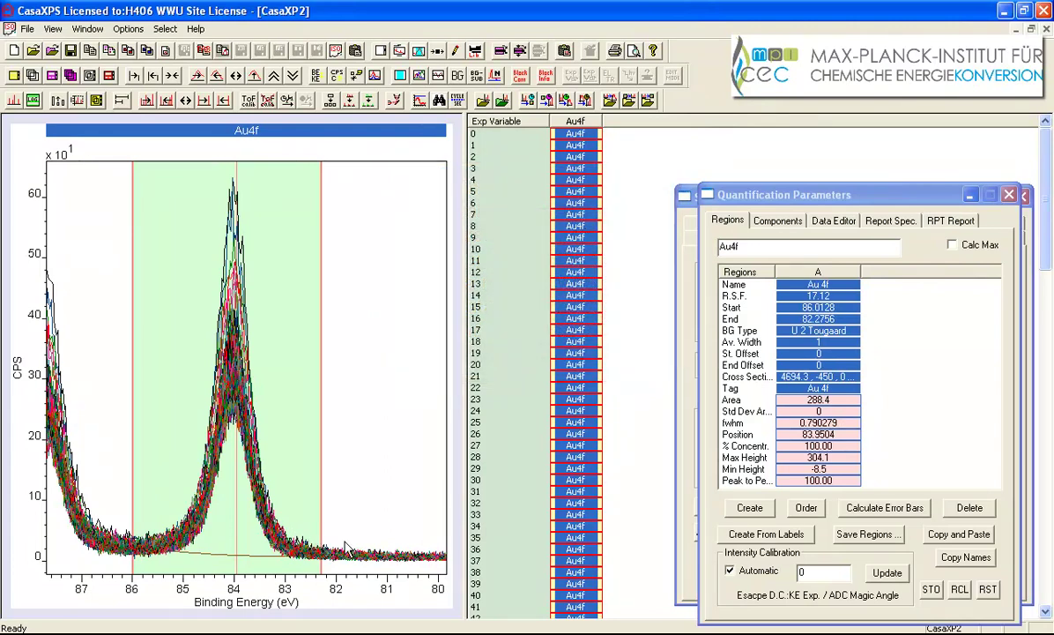
Select and overlay all Au4f blocks, then copy the region to every spectrum
{"action": "left_click", "coordinate": [569, 134]}
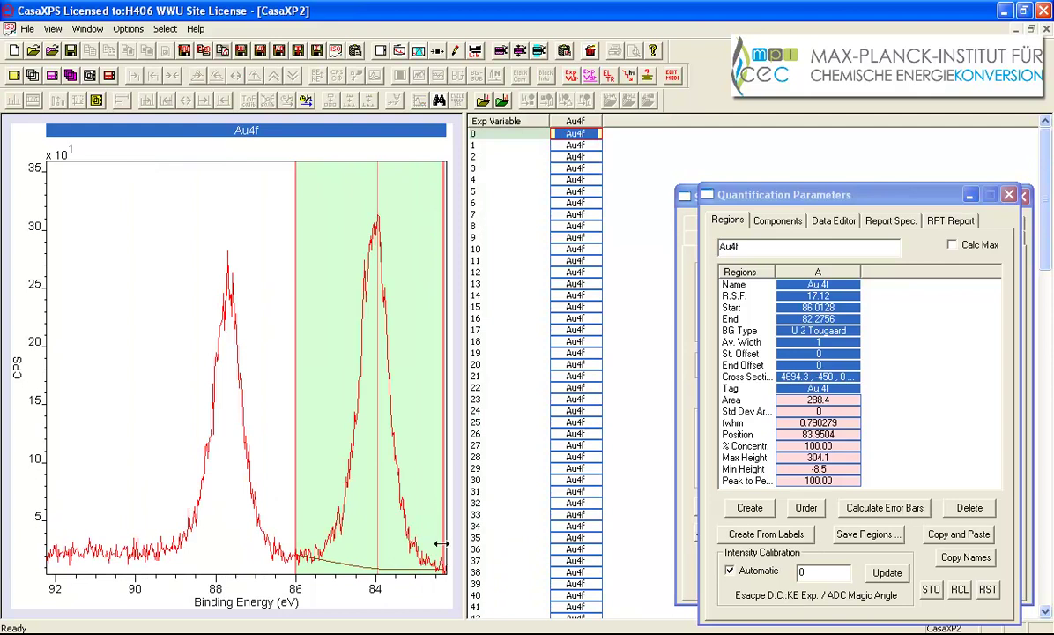
{"action": "left_click", "coordinate": [573, 119]}
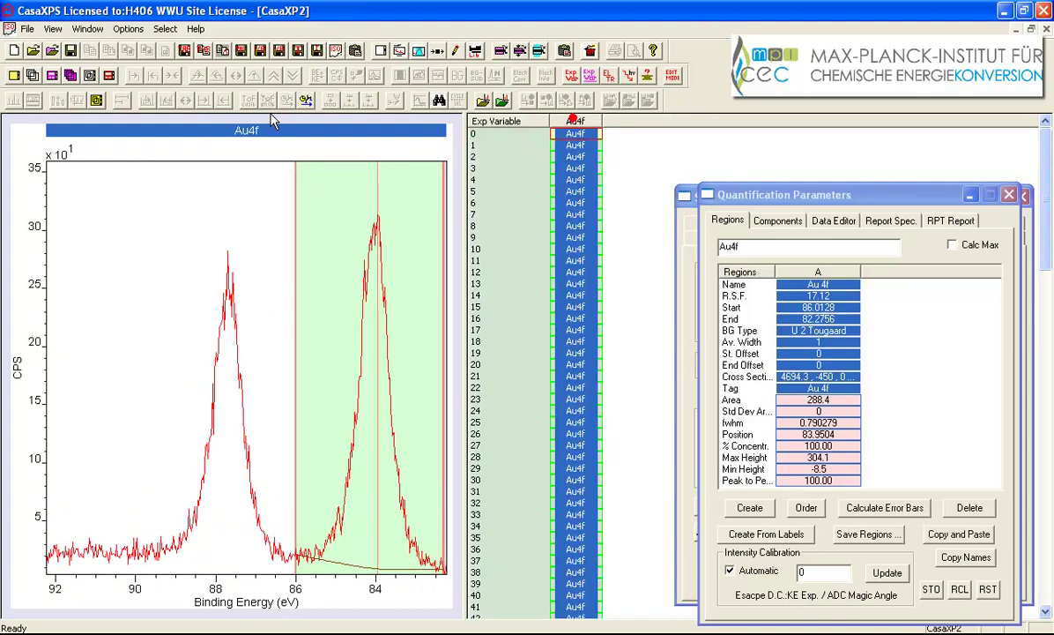
{"action": "left_click", "coordinate": [32, 76]}
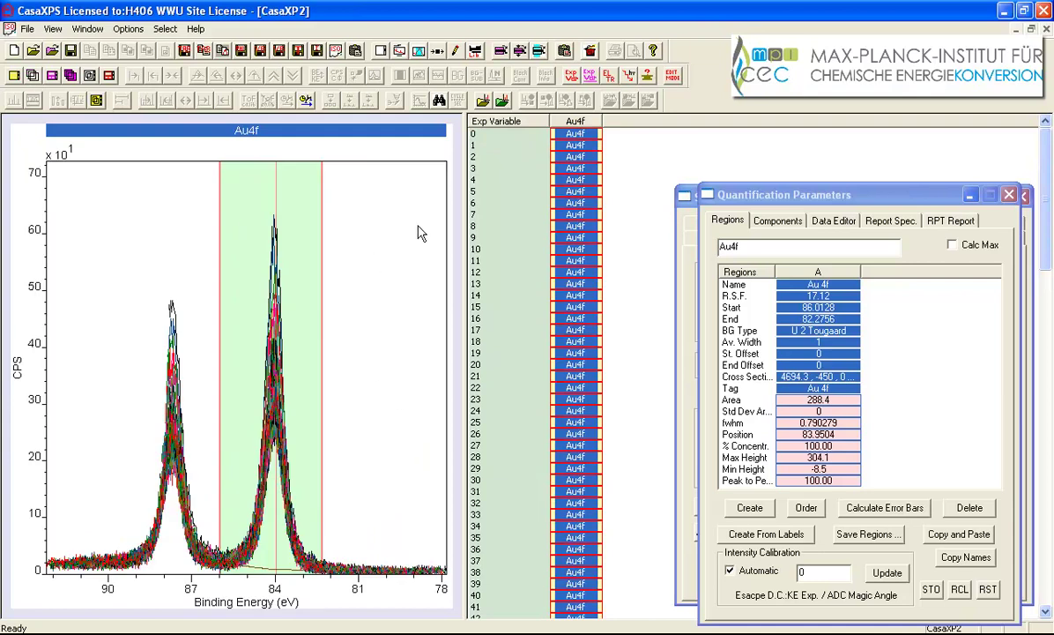
{"action": "key", "text": "ctrl+v"}
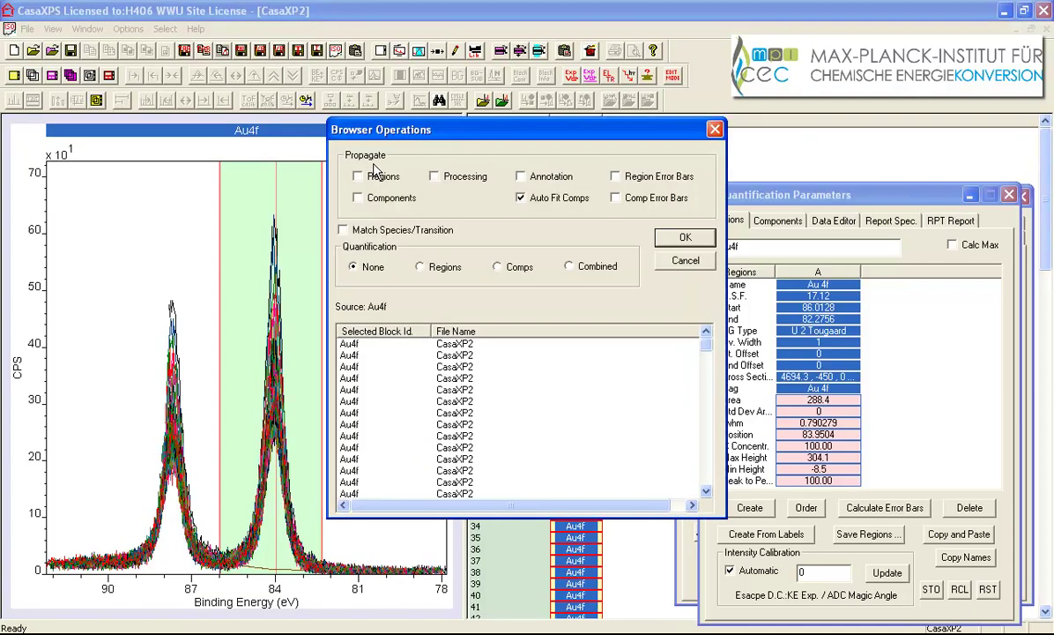
{"action": "left_click", "coordinate": [356, 176]}
{"action": "left_click", "coordinate": [666, 244]}
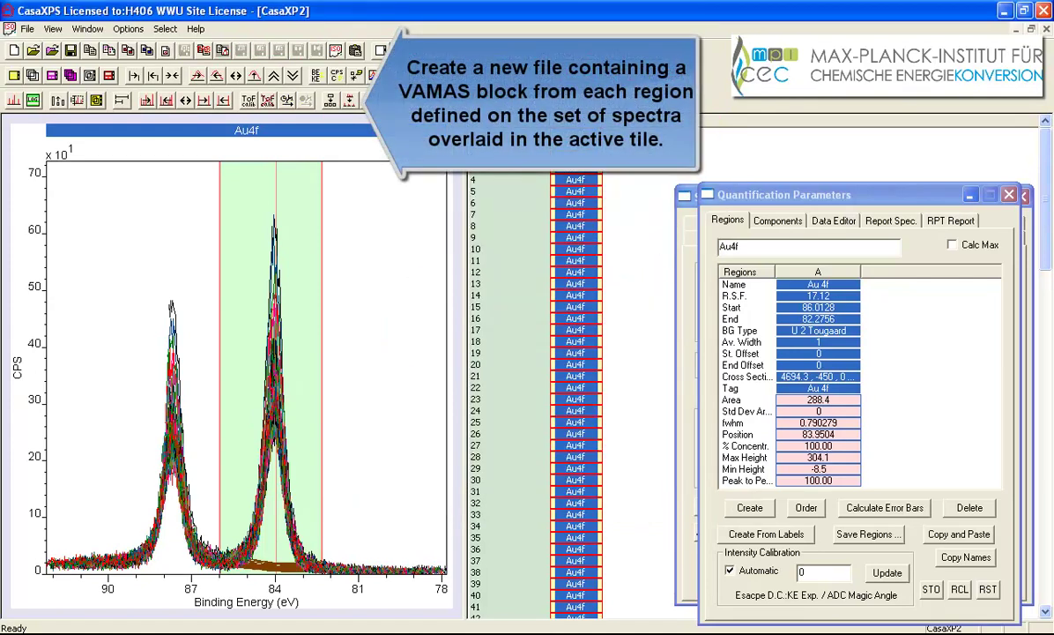
Create new spectral blocks from the Au 4f regions
{"action": "left_click", "coordinate": [352, 104]}
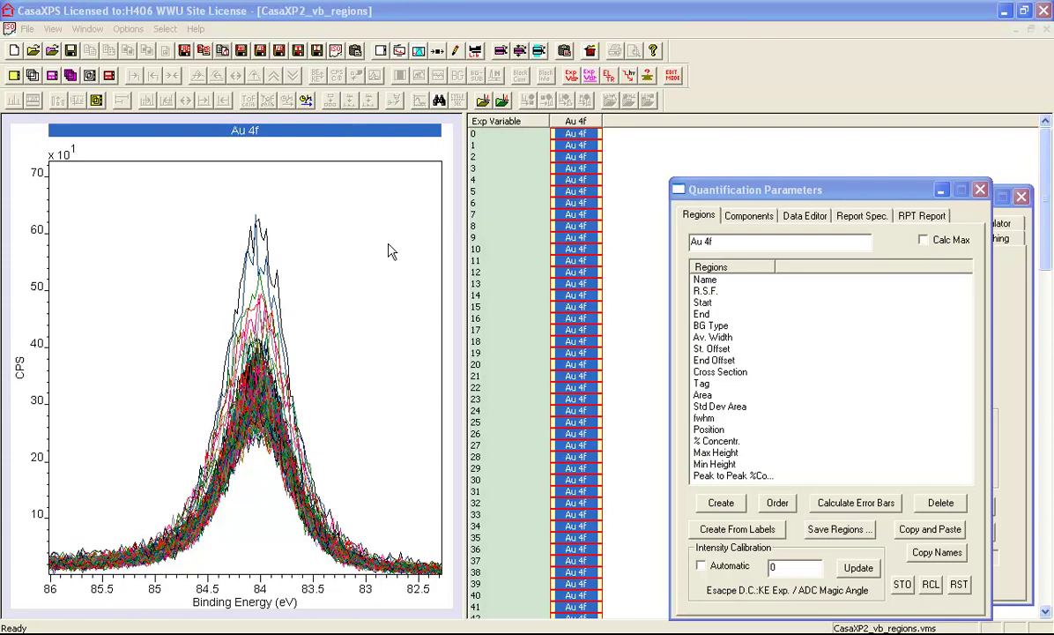
{"action": "left_click", "coordinate": [1008, 272]}
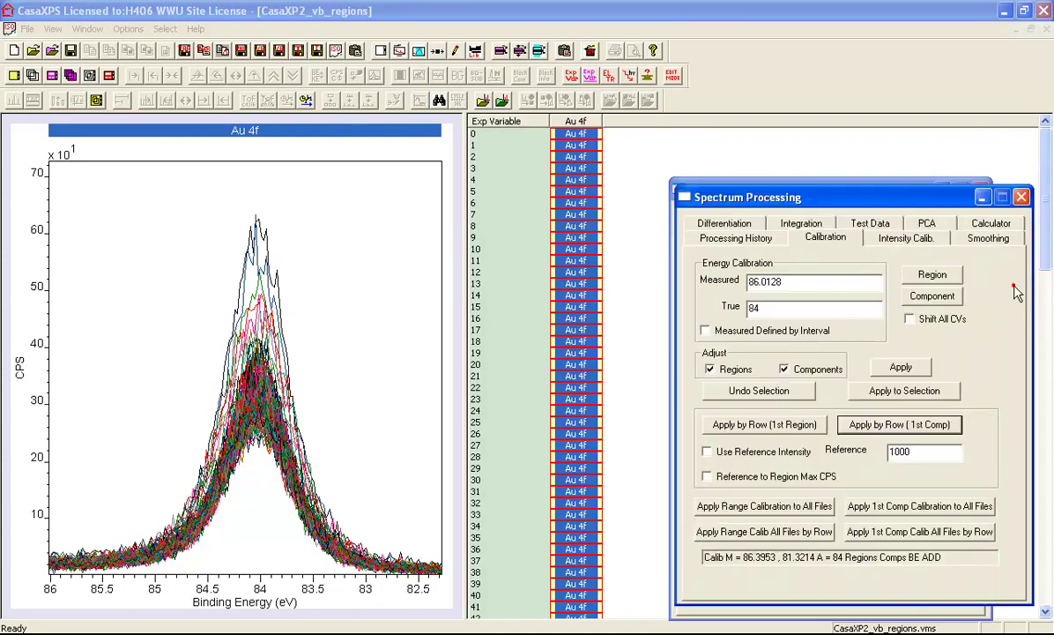
{"action": "left_click", "coordinate": [961, 227]}
{"action": "left_click_drag", "start_coordinate": [878, 201], "coordinate": [858, 169]}
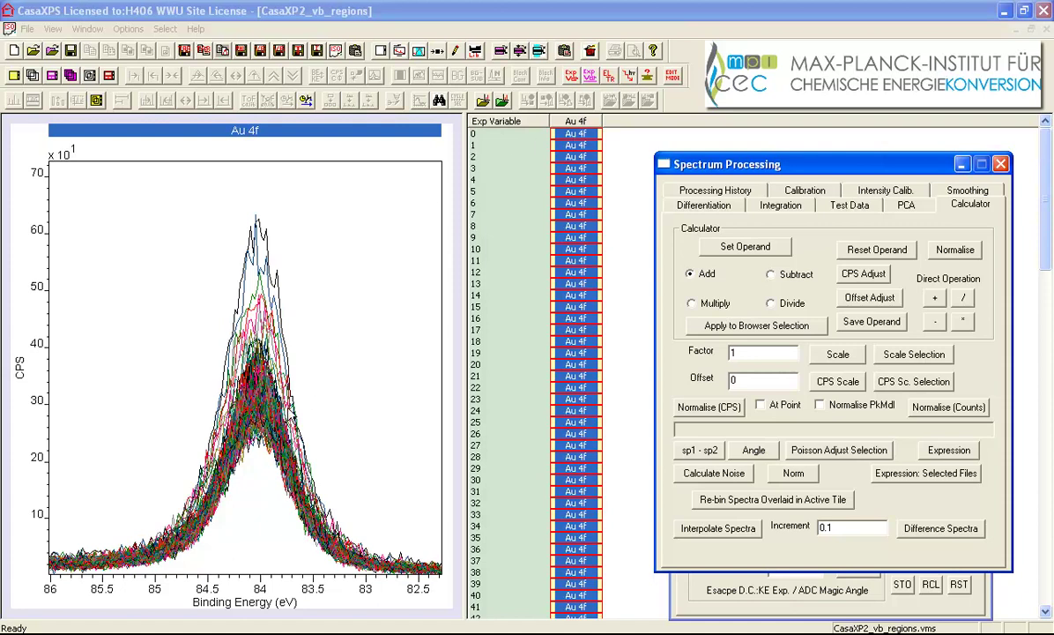
{"action": "left_click", "coordinate": [732, 500]}
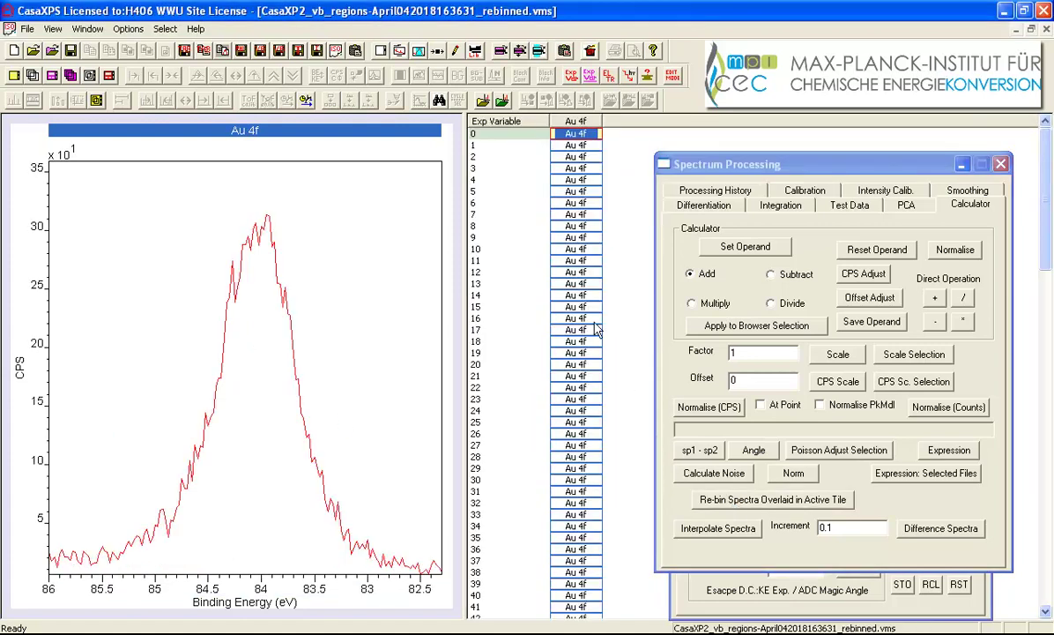
{"action": "left_click", "coordinate": [532, 117]}
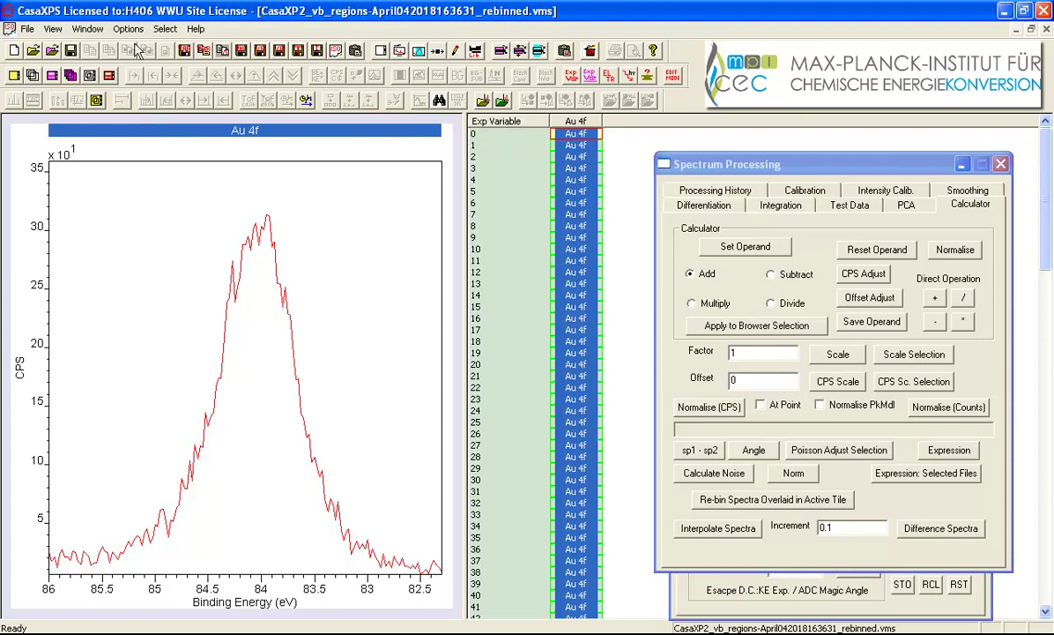
{"action": "left_click", "coordinate": [34, 76]}
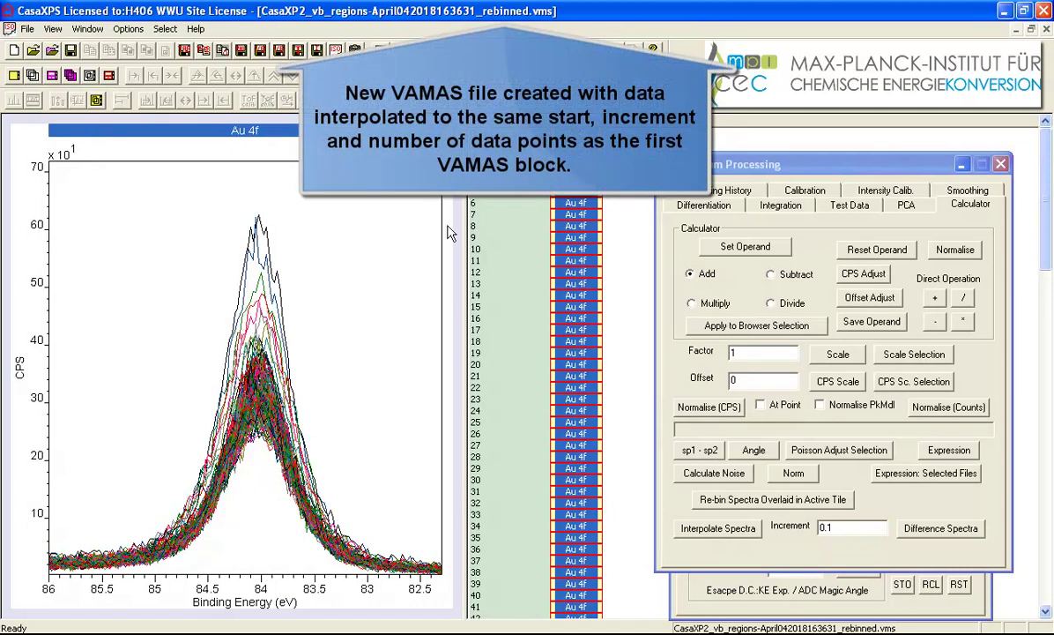
Set PCA to 10 factors and generate the abstract factors
{"action": "left_click", "coordinate": [906, 204]}
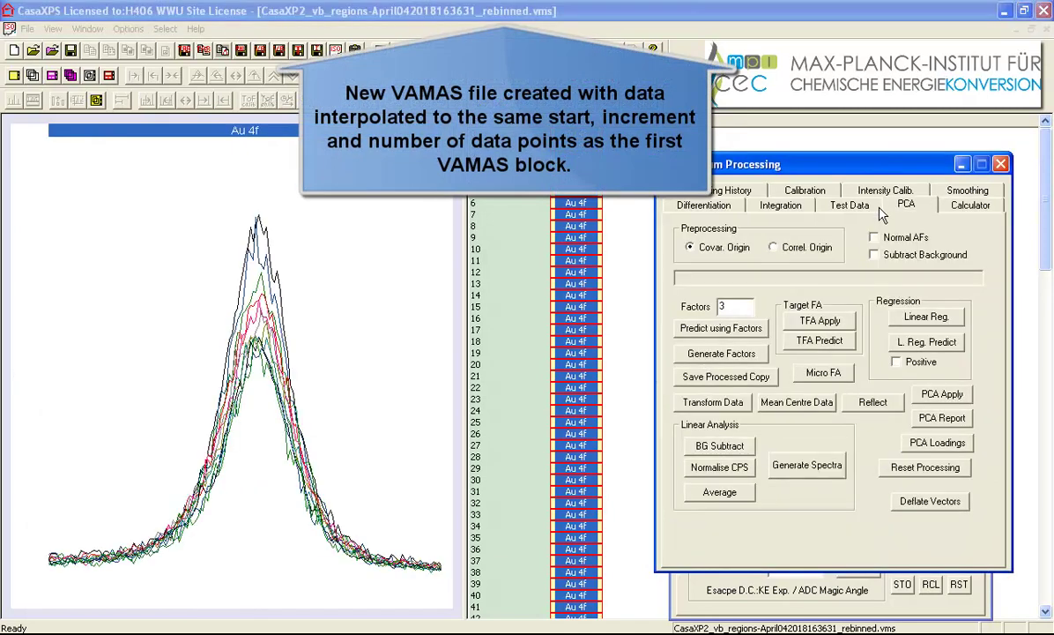
{"action": "double_click", "coordinate": [737, 307]}
{"action": "type", "text": "1"}
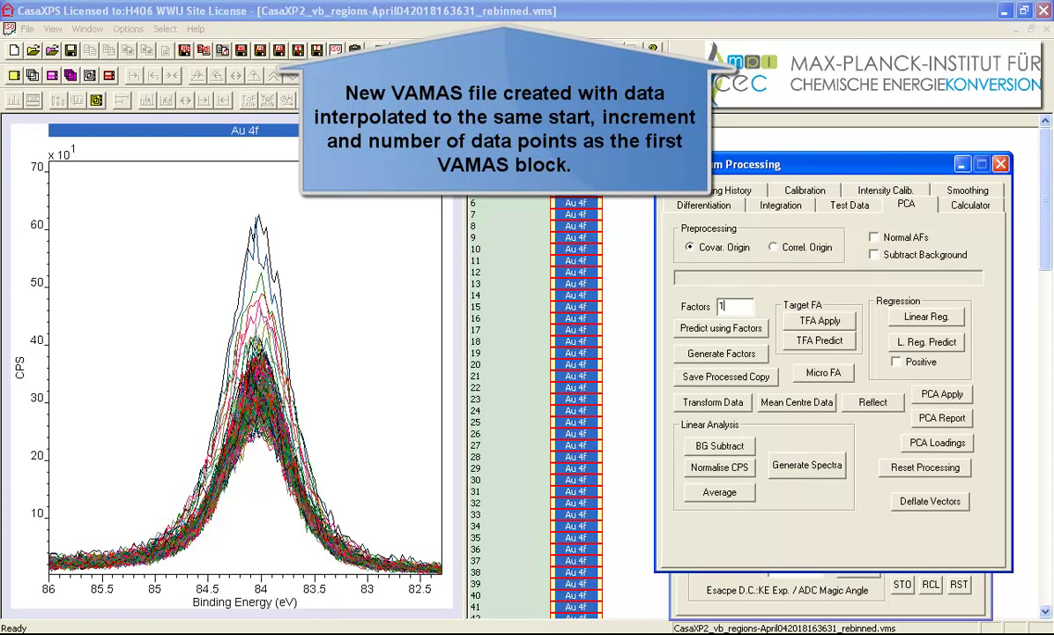
{"action": "type", "text": "0"}
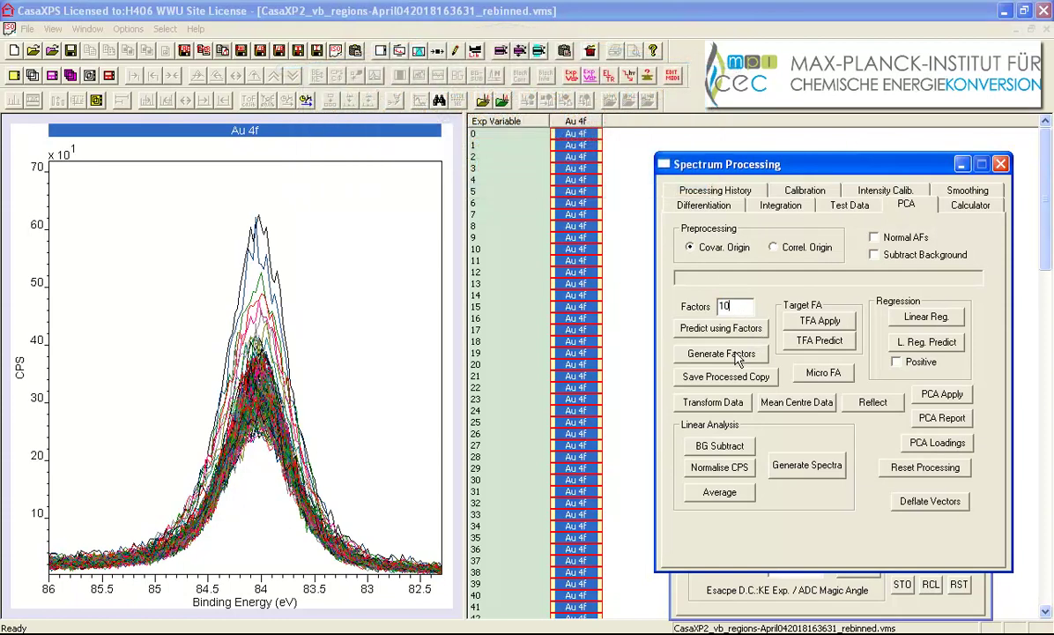
{"action": "left_click", "coordinate": [722, 353]}
Inspect the first three PCA abstract factors
{"action": "left_click", "coordinate": [586, 147]}
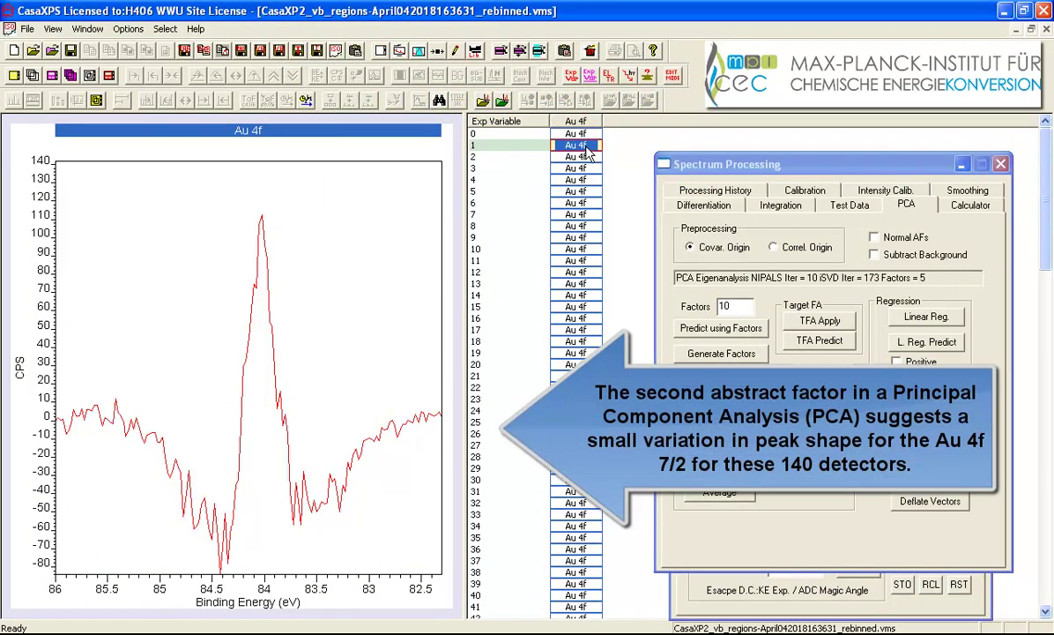
{"action": "left_click", "coordinate": [580, 134]}
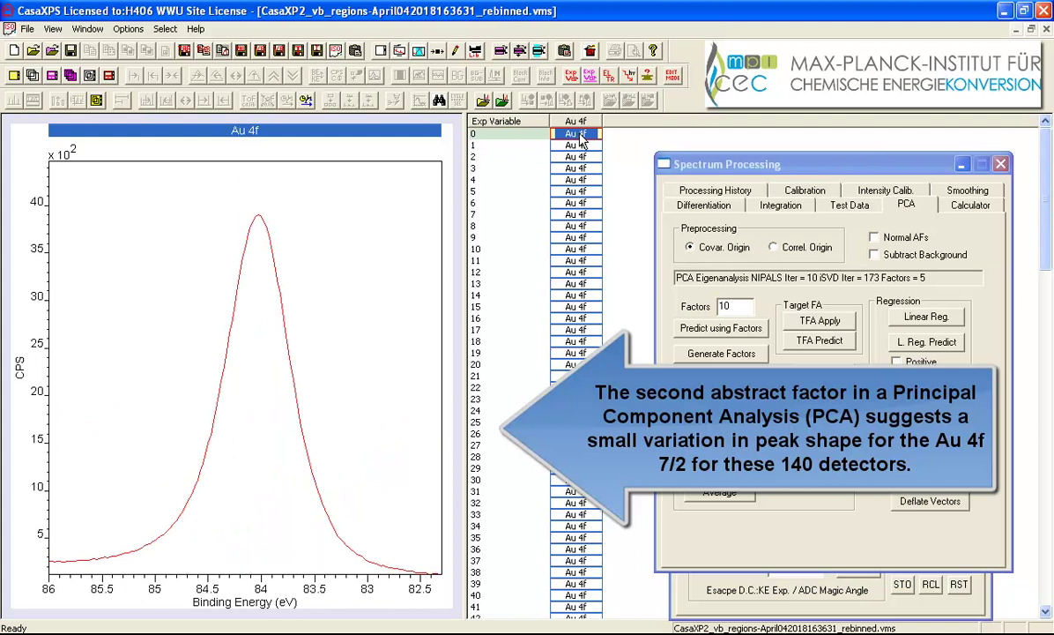
{"action": "left_click", "coordinate": [579, 146]}
{"action": "left_click", "coordinate": [574, 158]}
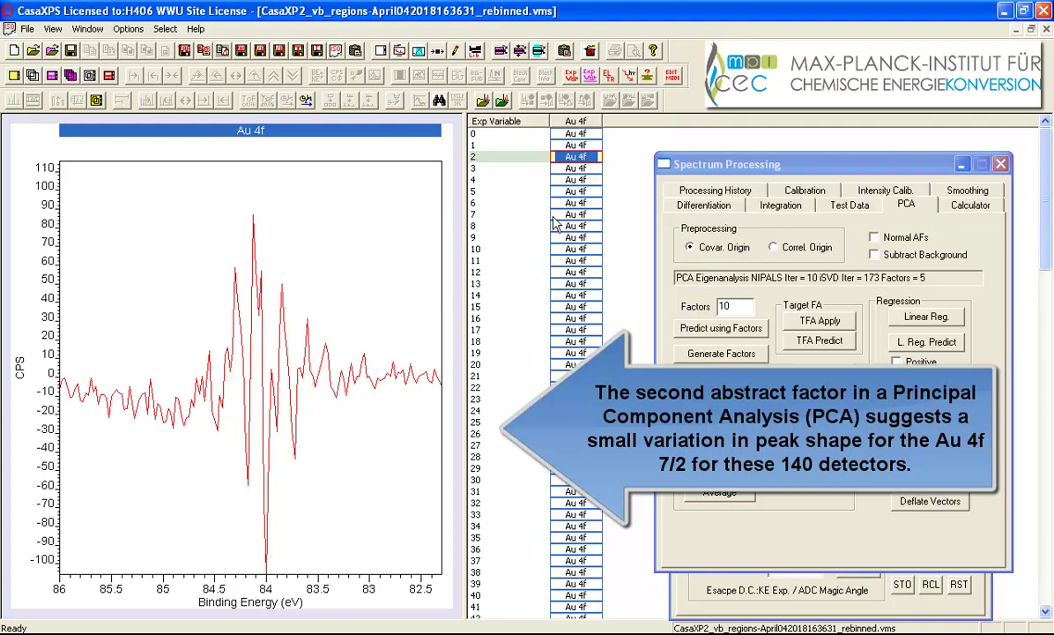
{"action": "left_click", "coordinate": [579, 146]}
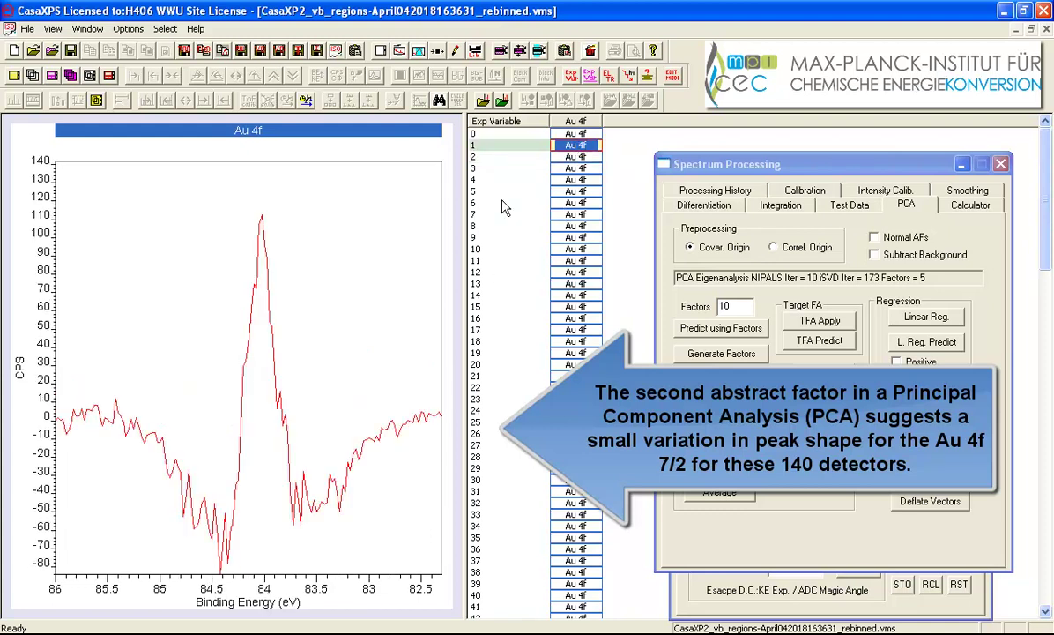
{"action": "left_click", "coordinate": [570, 133]}
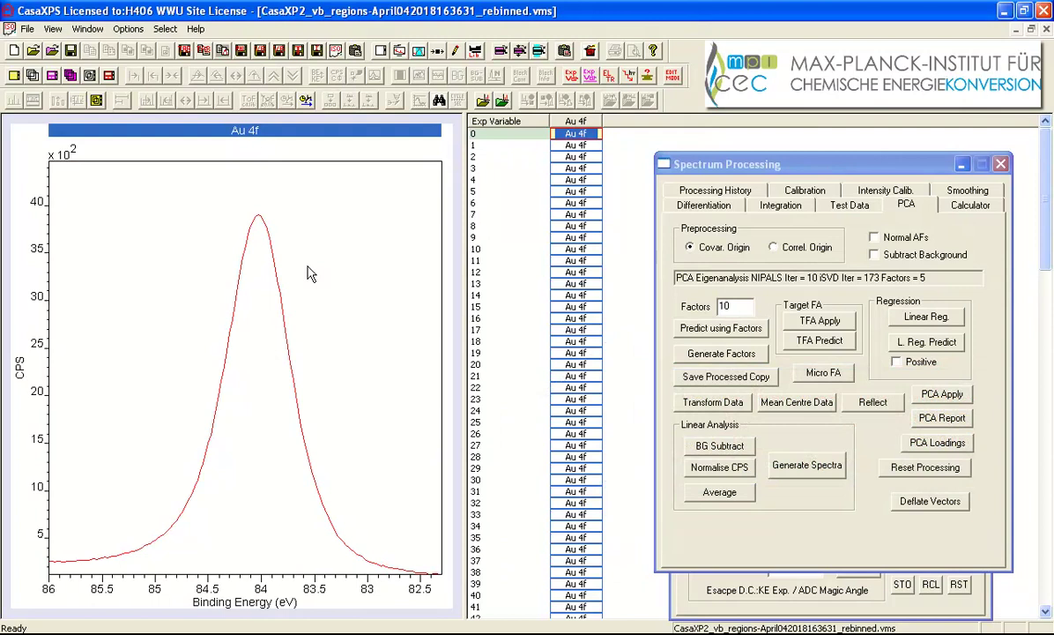
Overlay all spectra and reset processing to restore the raw intensities
{"action": "left_click", "coordinate": [573, 122]}
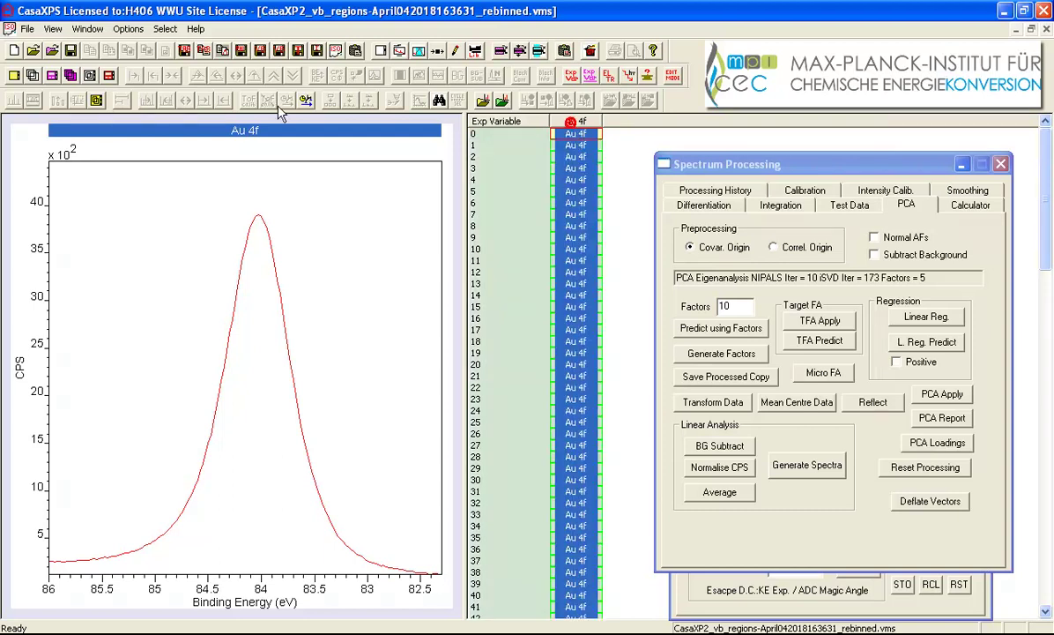
{"action": "left_click", "coordinate": [34, 74]}
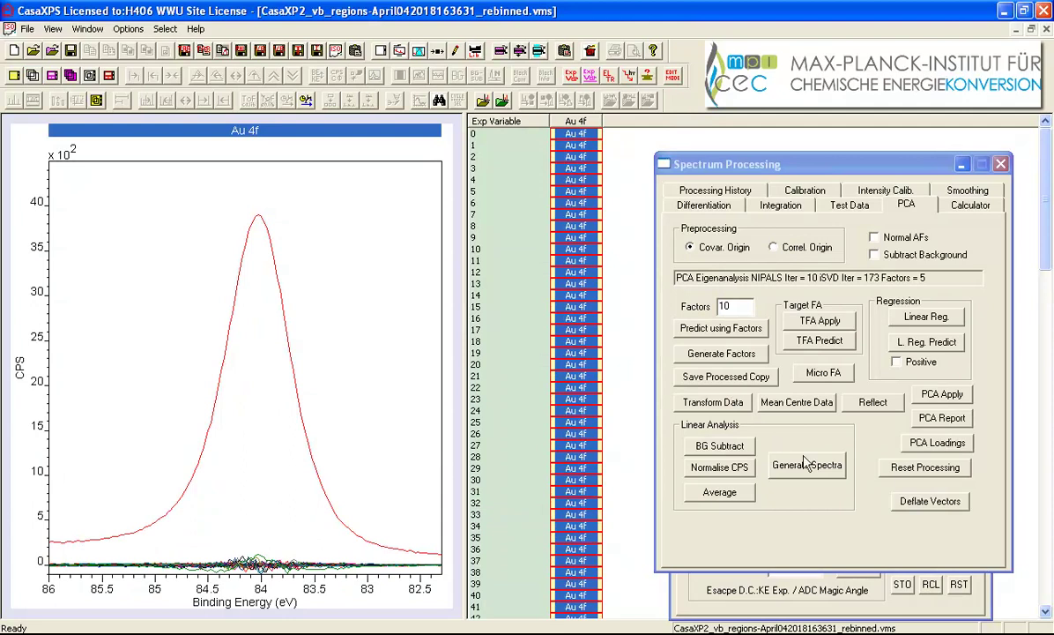
{"action": "left_click", "coordinate": [888, 467]}
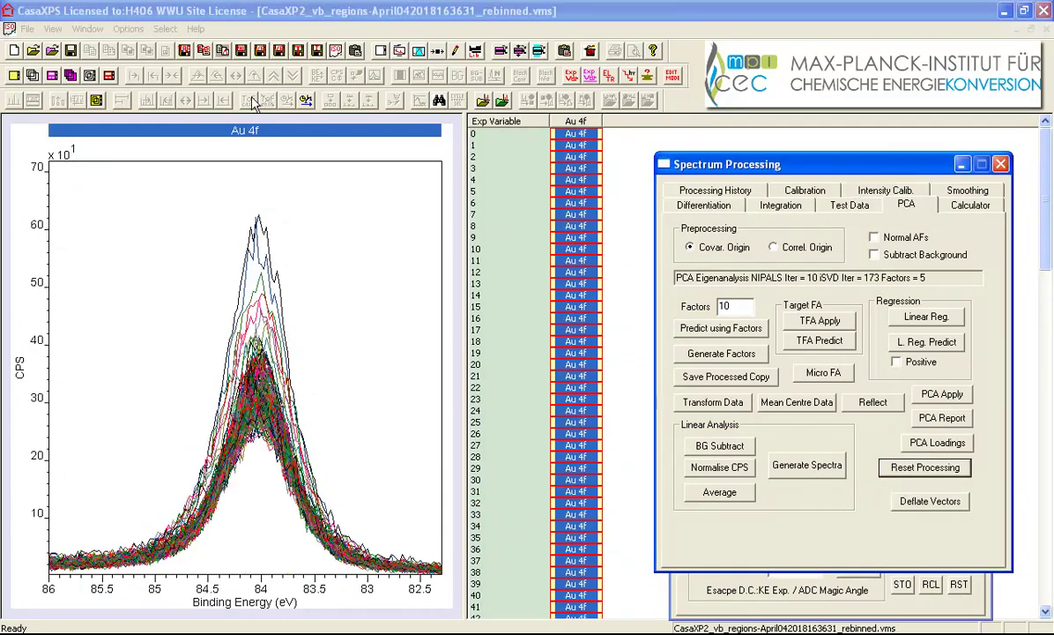
Convert the selected Au 4f spectra into a rebinned_image file with Convert IGOR Spectra to Images
{"action": "left_click", "coordinate": [128, 29]}
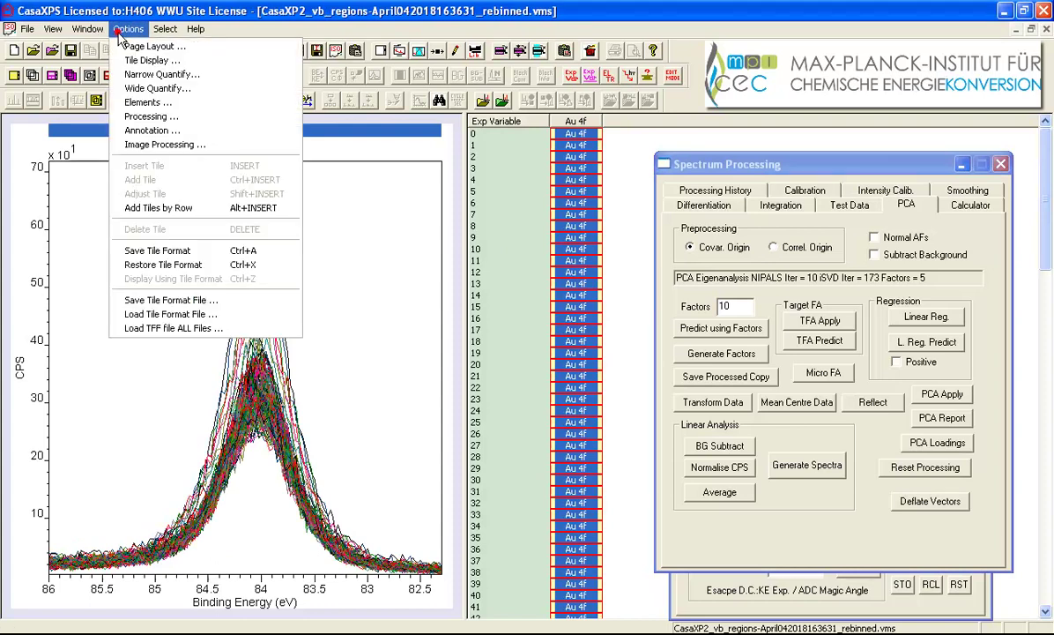
{"action": "left_click", "coordinate": [159, 144]}
{"action": "left_click_drag", "start_coordinate": [490, 114], "coordinate": [698, 162]}
{"action": "left_click_drag", "start_coordinate": [786, 200], "coordinate": [794, 203]}
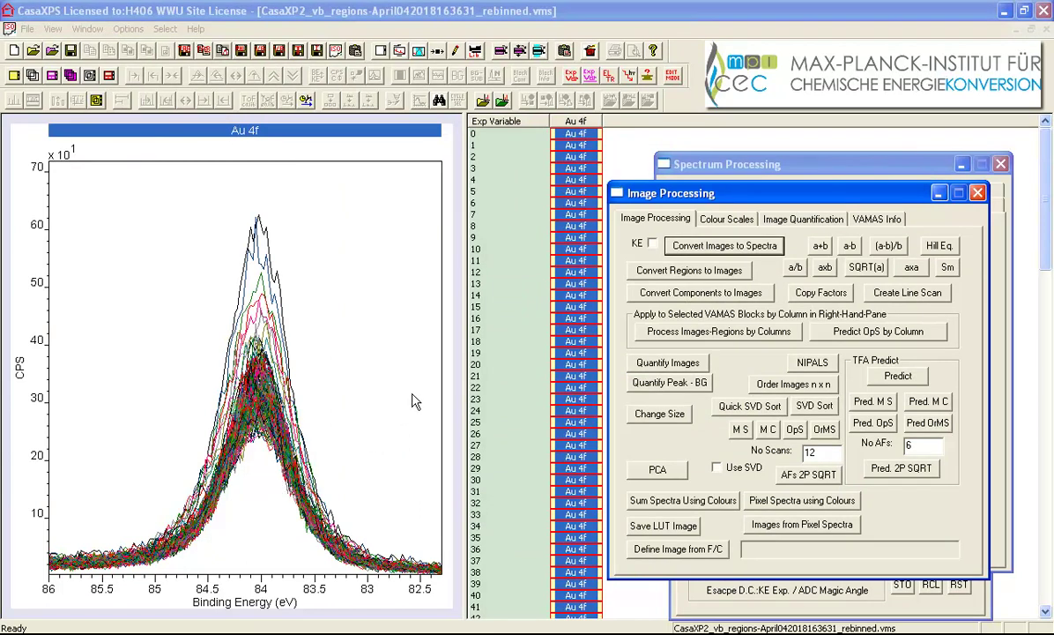
{"action": "left_click", "coordinate": [860, 219]}
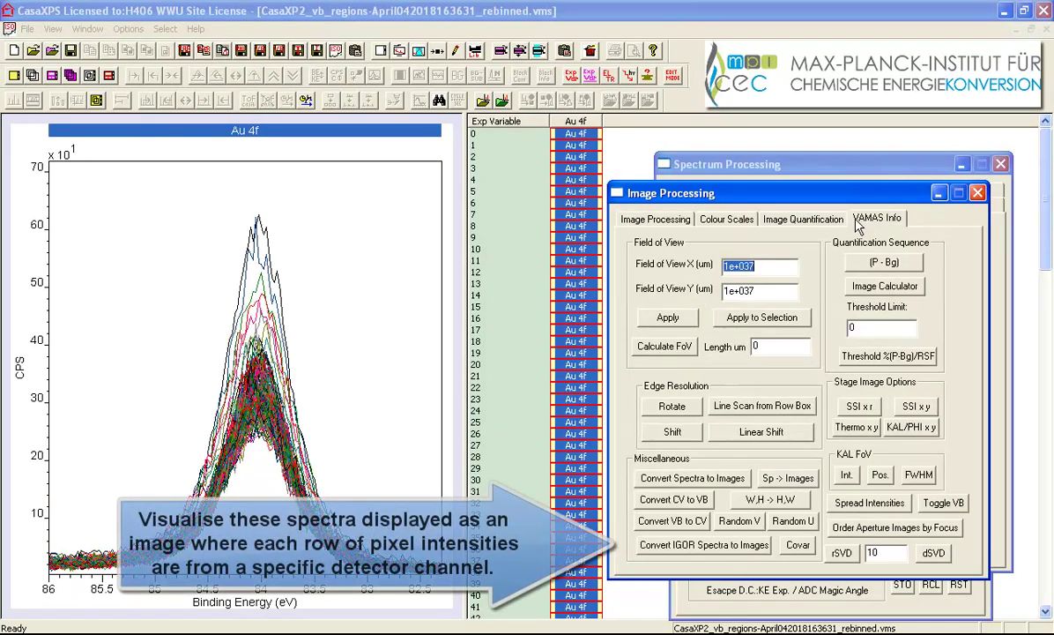
{"action": "left_click", "coordinate": [651, 546]}
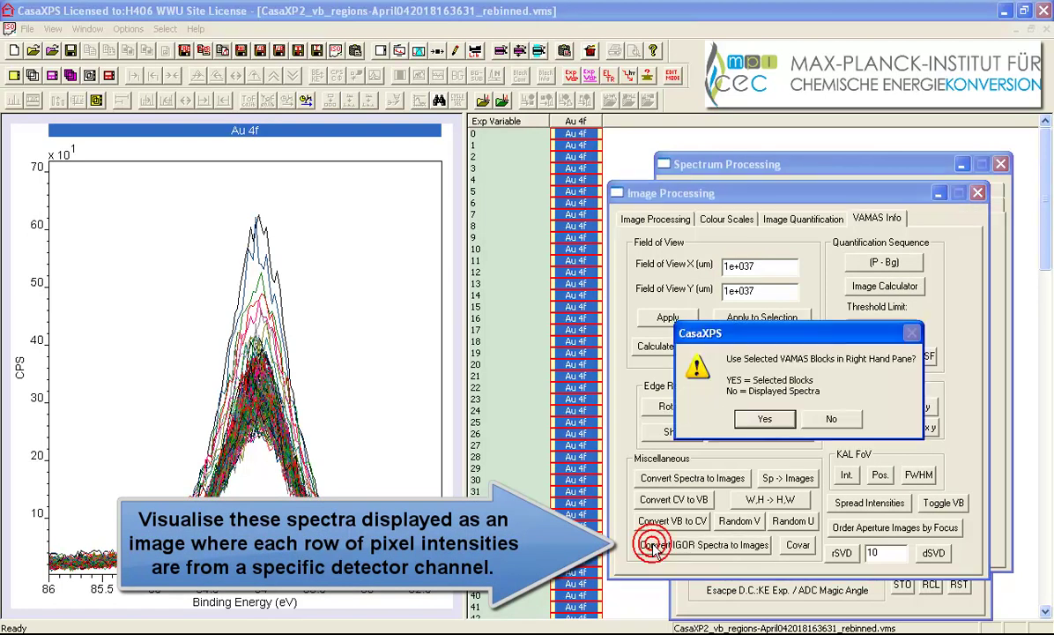
{"action": "left_click", "coordinate": [764, 418]}
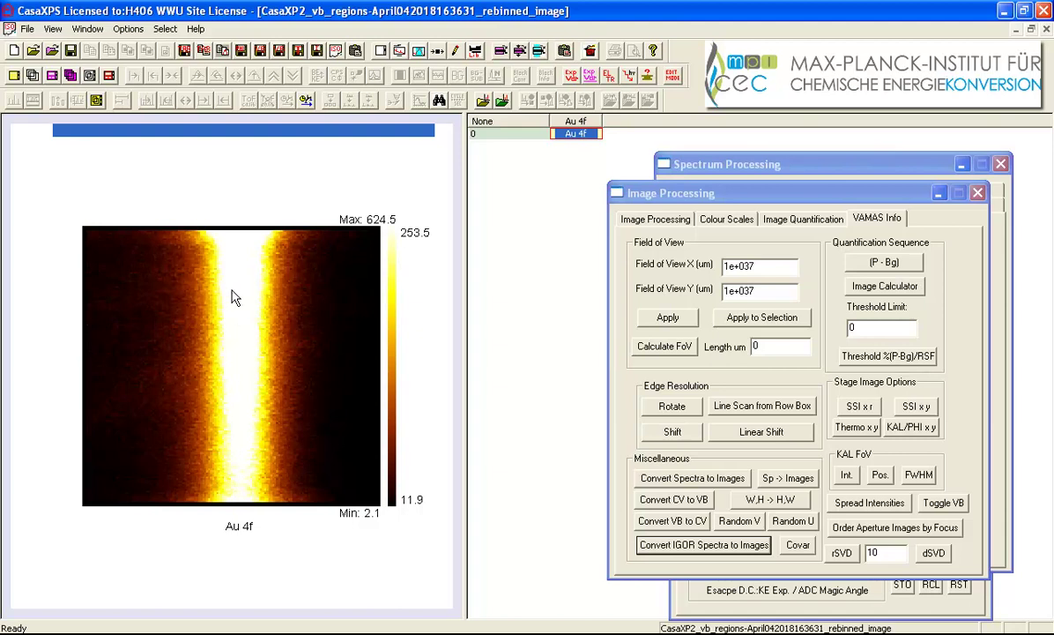
{"action": "left_click", "coordinate": [730, 166]}
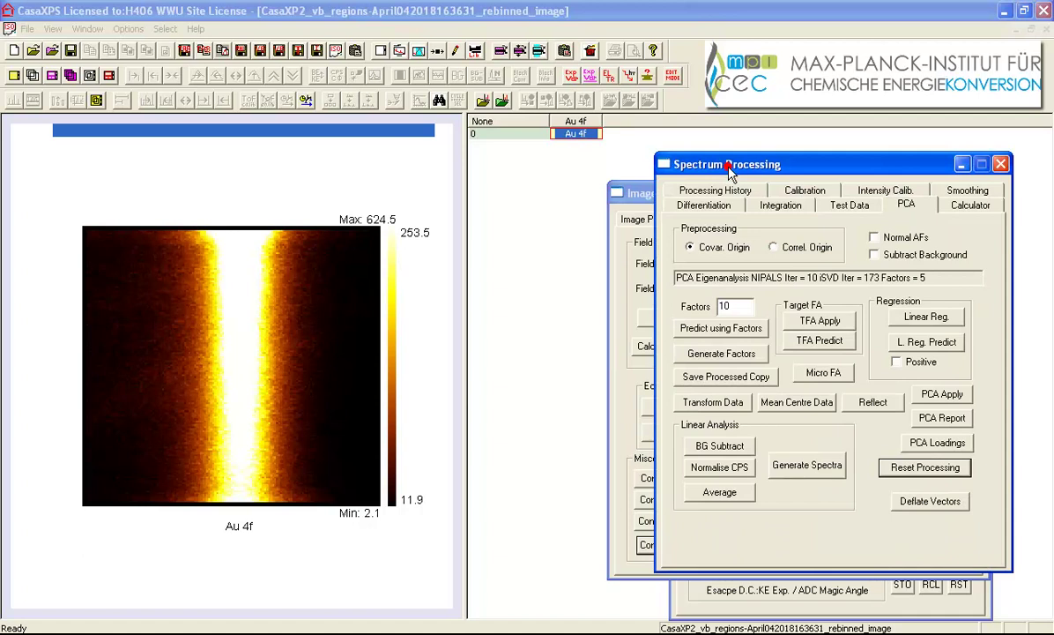
Close the image and normalise all rebinned Au 4f spectra with the Calculator's Norm
{"action": "left_click", "coordinate": [1047, 29]}
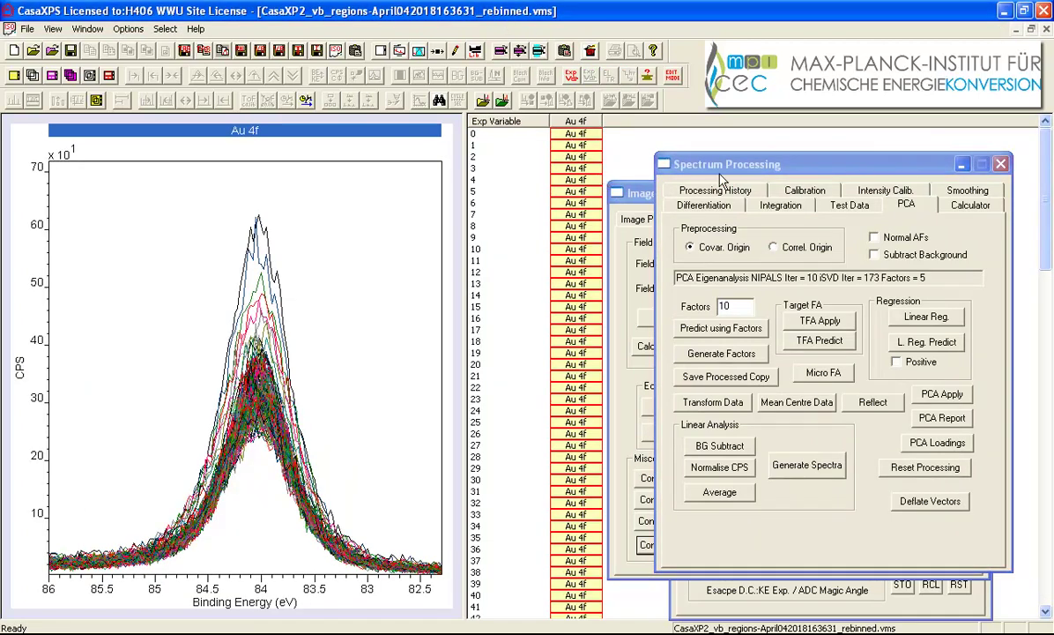
{"action": "left_click", "coordinate": [966, 206]}
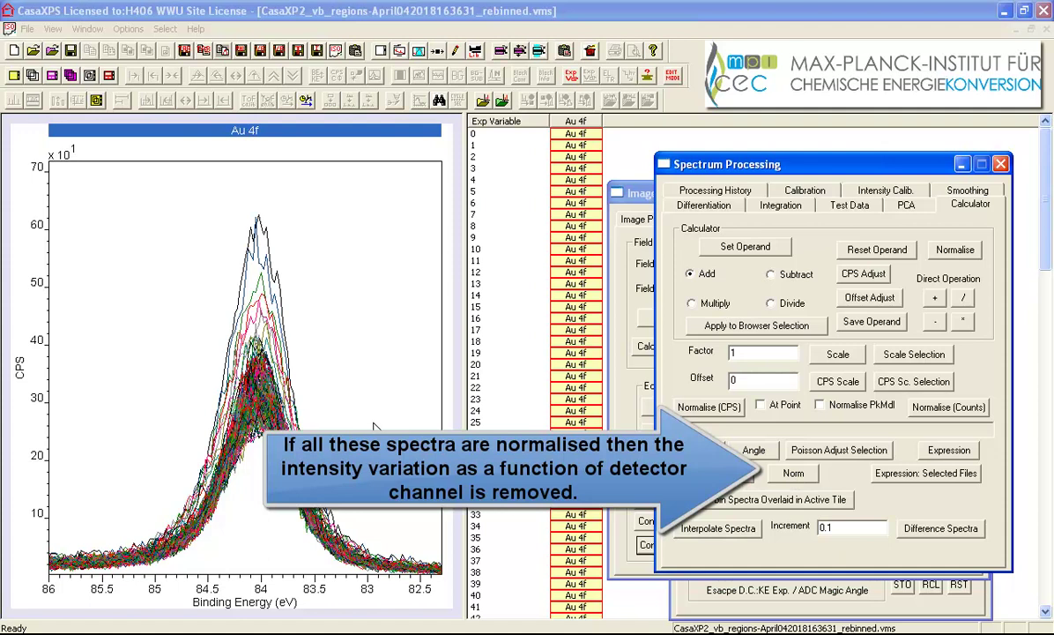
{"action": "left_click", "coordinate": [792, 473]}
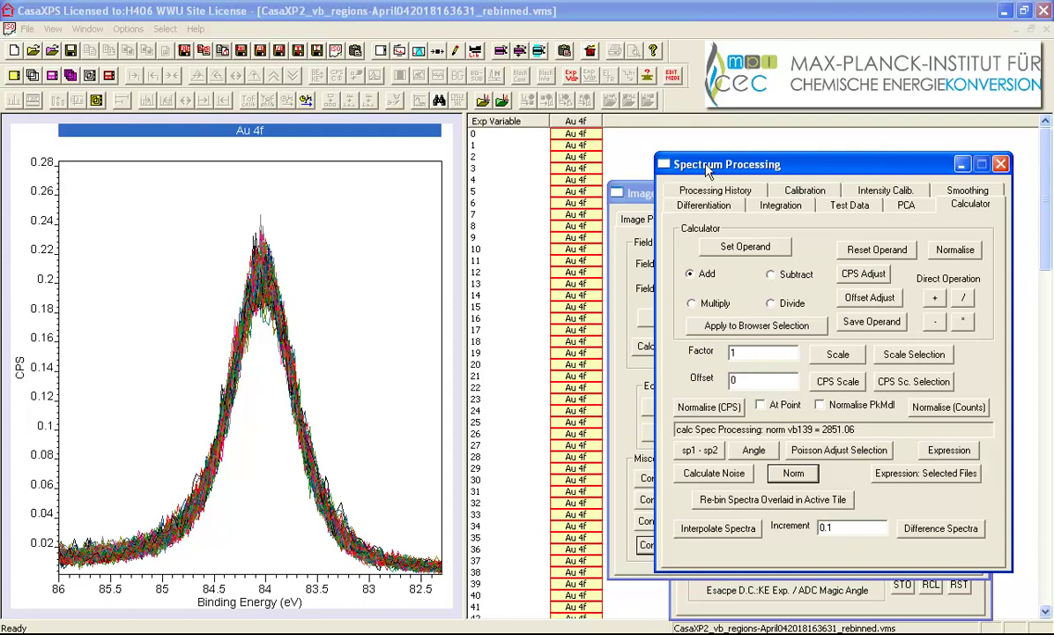
{"action": "left_click_drag", "start_coordinate": [708, 169], "coordinate": [731, 172]}
{"action": "left_click", "coordinate": [617, 191]}
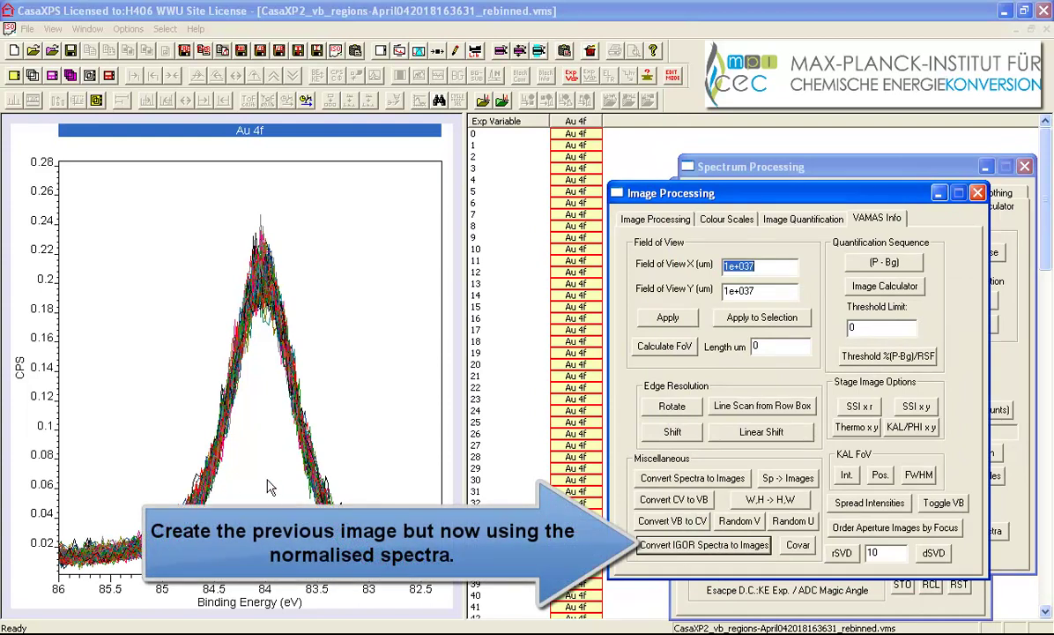
Convert the normalised spectra into a new image and display it with the False colour scale
{"action": "left_click", "coordinate": [638, 500]}
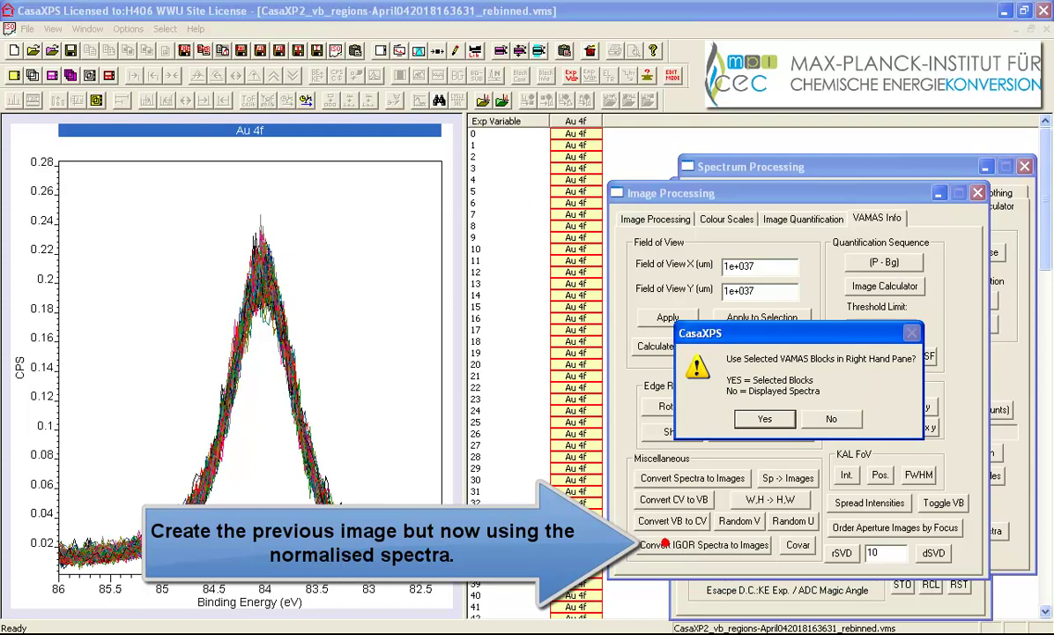
{"action": "left_click", "coordinate": [833, 420]}
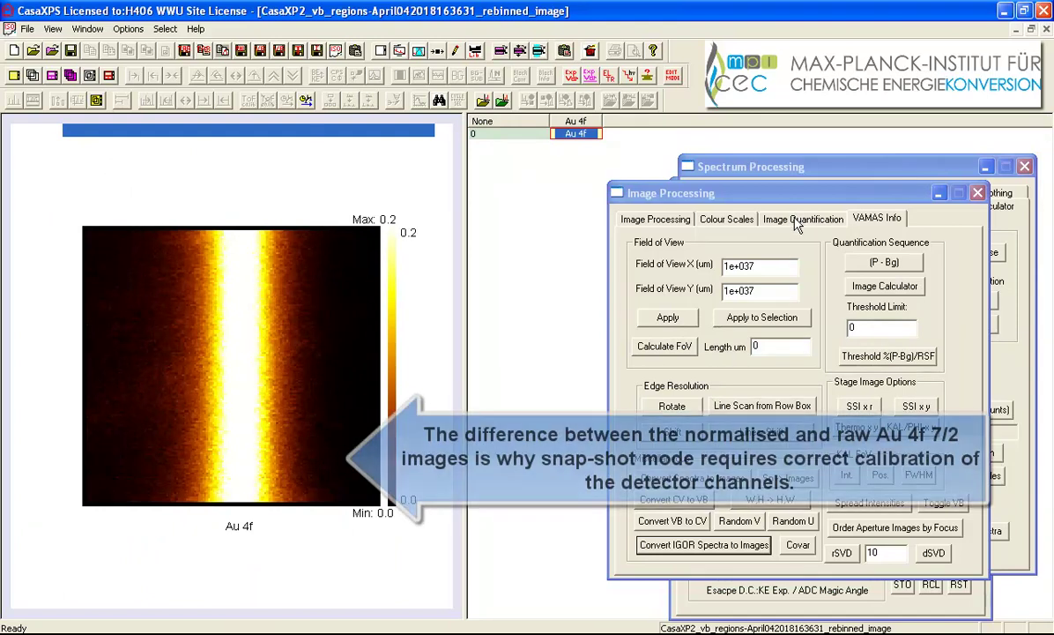
{"action": "left_click", "coordinate": [747, 222]}
{"action": "left_click", "coordinate": [871, 319]}
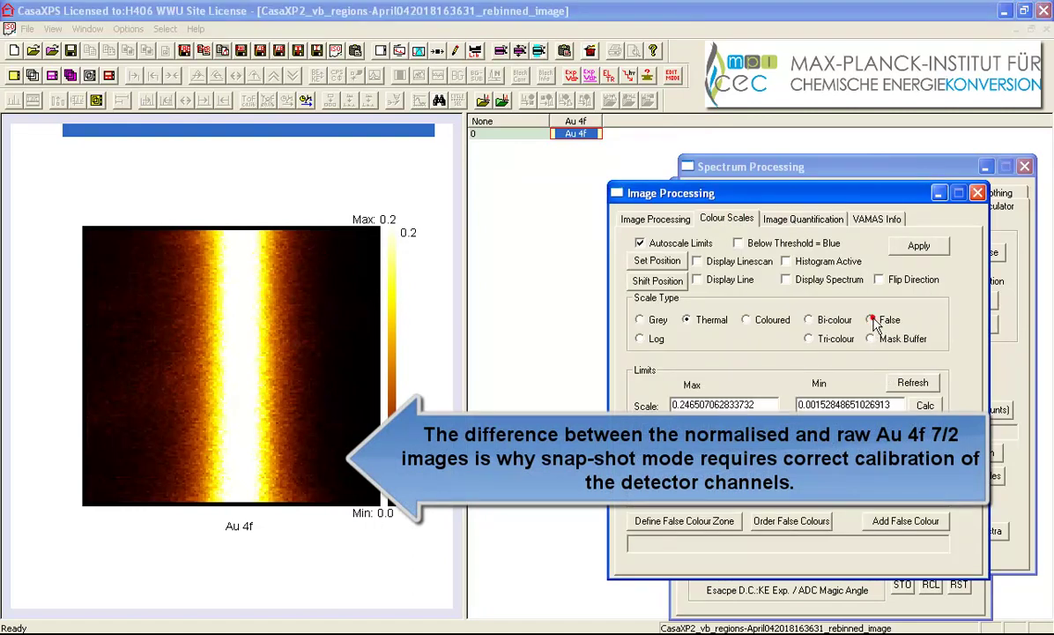
{"action": "left_click", "coordinate": [920, 246]}
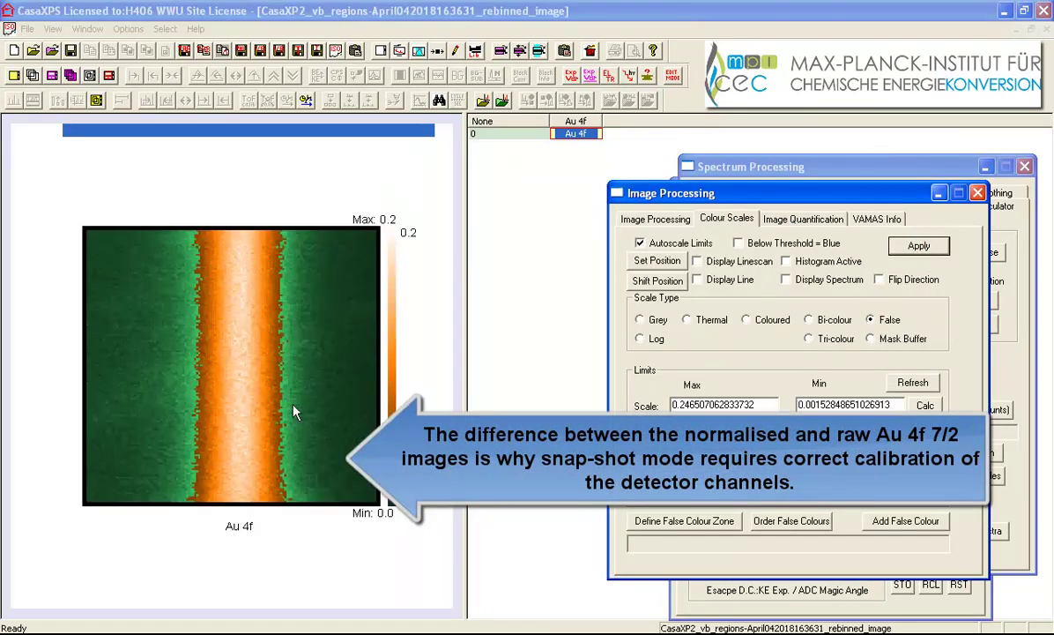